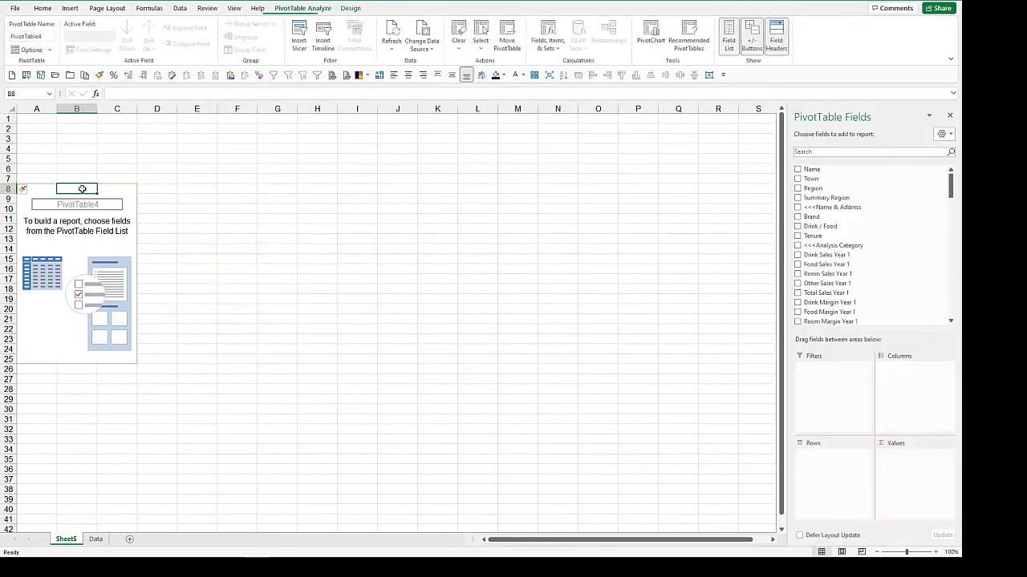
- Build the pivot table with Summary Region as rows and a count of Name as values
{"action": "left_click", "coordinate": [53, 190]}
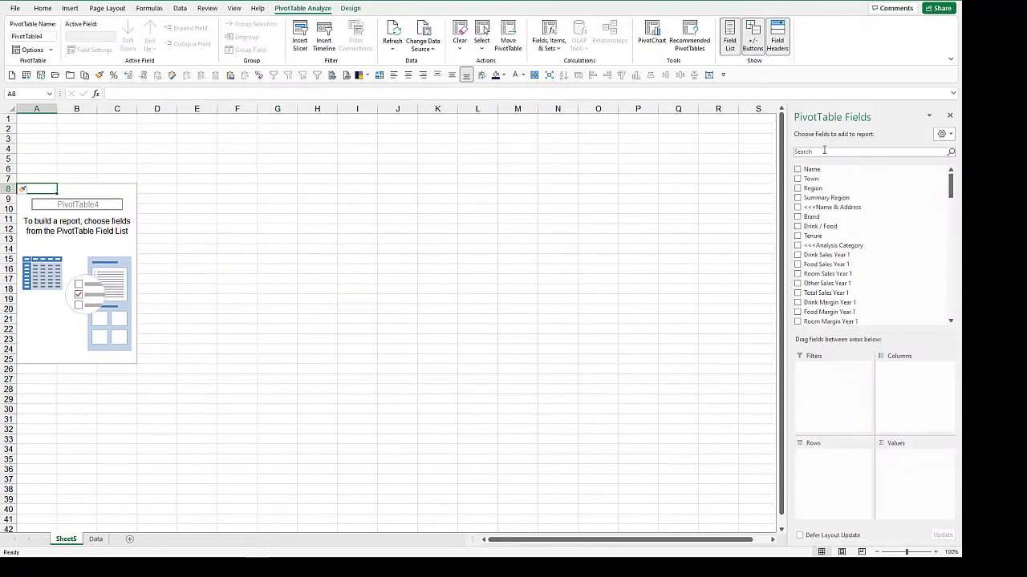
{"action": "left_click_drag", "start_coordinate": [825, 198], "coordinate": [821, 486]}
{"action": "left_click_drag", "start_coordinate": [811, 170], "coordinate": [907, 480]}
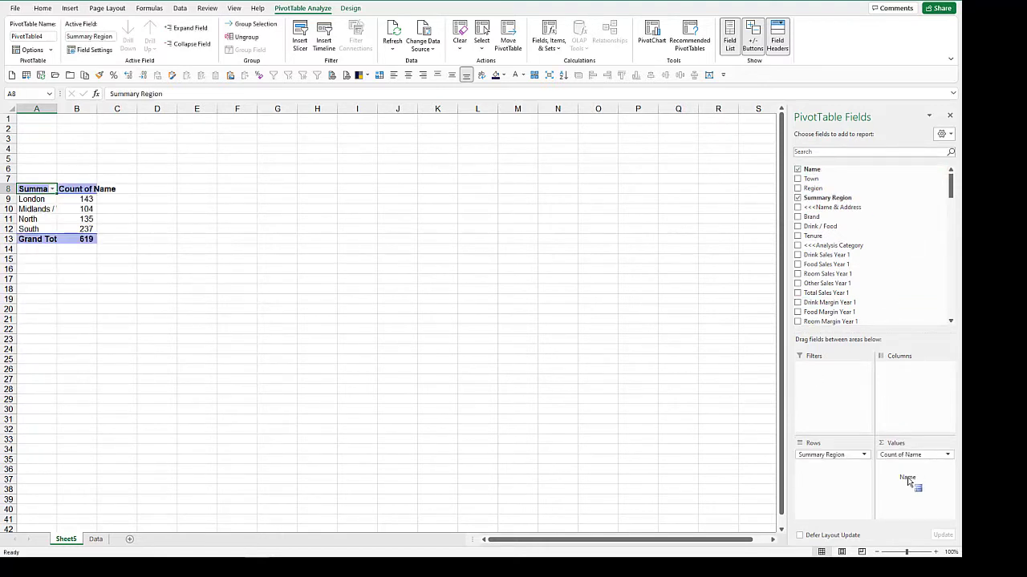
- Search the pivot fields for "sales" and add Total Sales Year 1 and Total Sales Year 2 as values
{"action": "mouse_move", "coordinate": [950, 184]}
{"action": "left_mouse_down"}
{"action": "mouse_move", "coordinate": [951, 293]}
{"action": "mouse_move", "coordinate": [949, 181]}
{"action": "left_mouse_up"}
{"action": "left_click", "coordinate": [809, 150]}
{"action": "type", "text": "sales"}
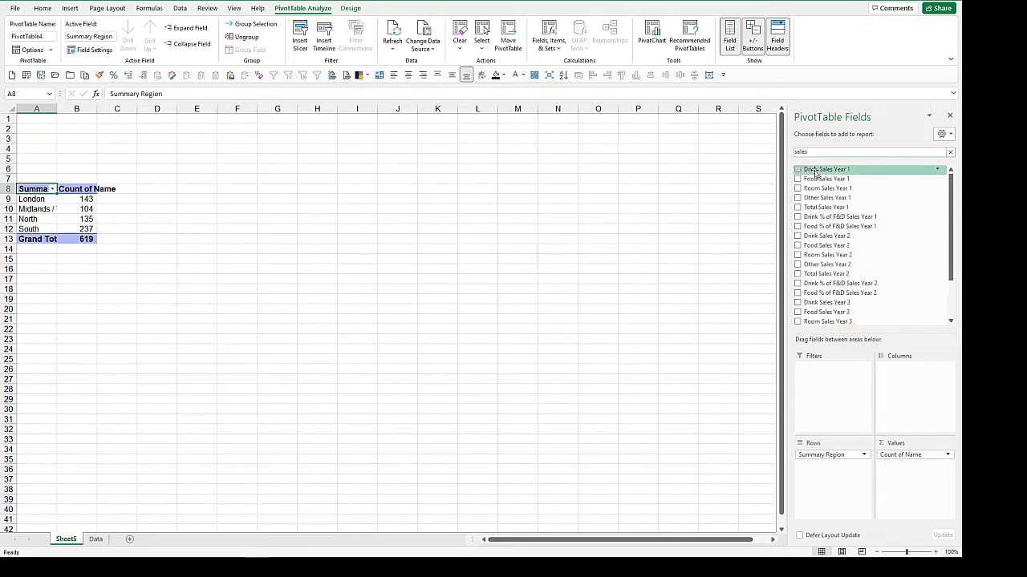
{"action": "left_click", "coordinate": [798, 209]}
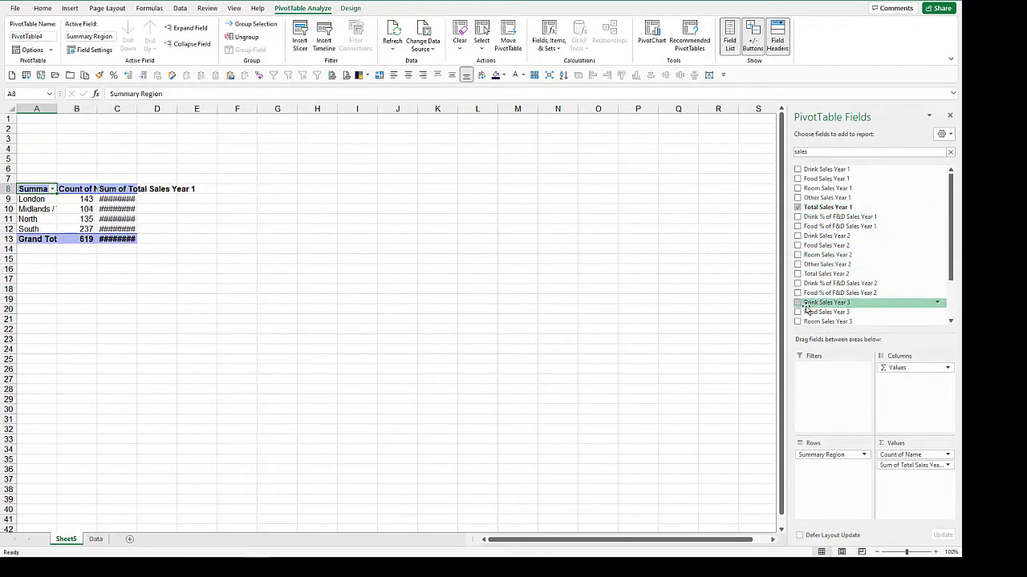
{"action": "left_click", "coordinate": [798, 275]}
- Apply the Thousands cell style to both total sales columns, including the grand totals
{"action": "left_click_drag", "start_coordinate": [116, 198], "coordinate": [157, 239]}
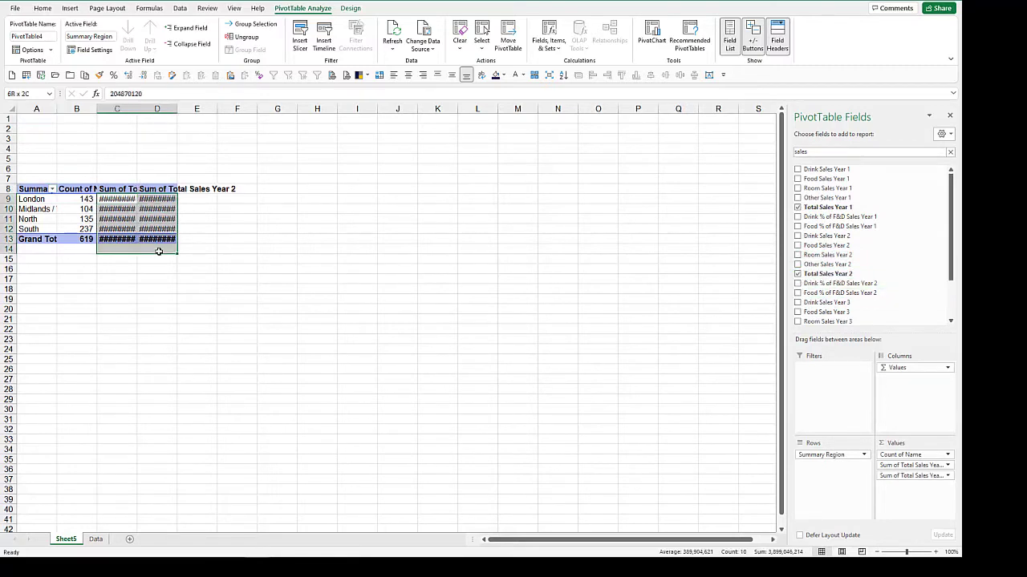
{"action": "left_click", "coordinate": [43, 8]}
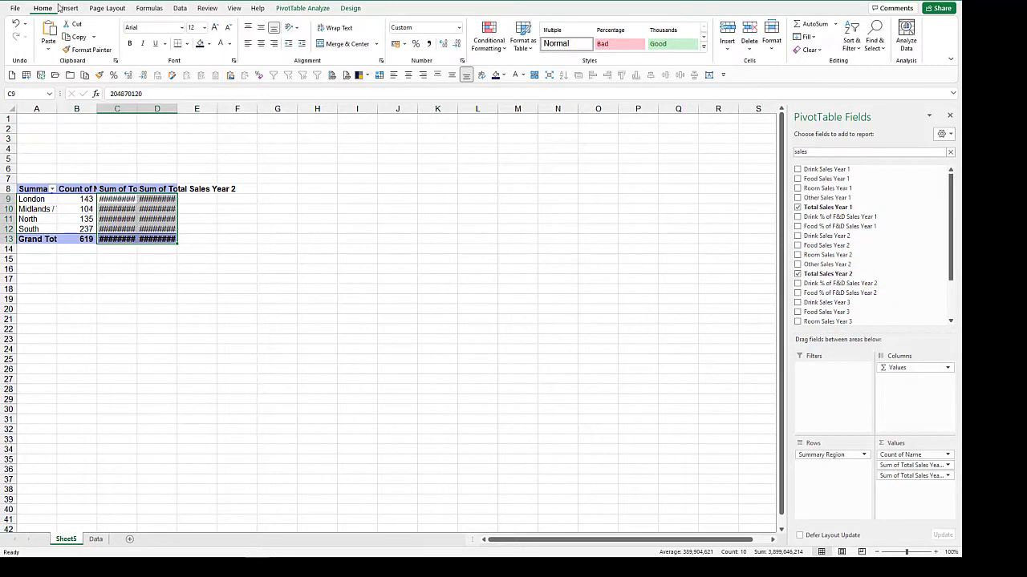
{"action": "left_click", "coordinate": [665, 34]}
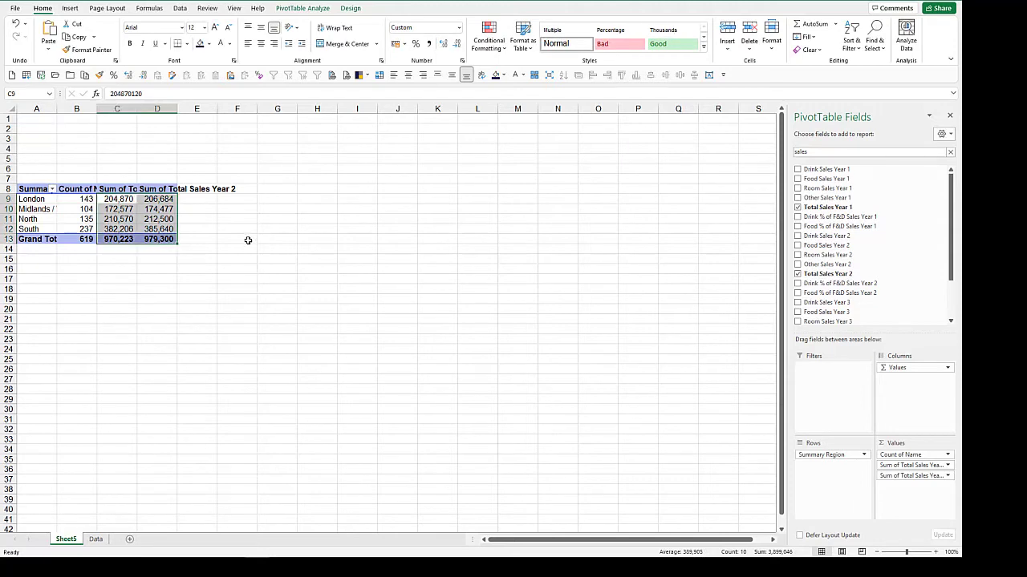
{"action": "left_click", "coordinate": [161, 198]}
{"action": "left_click", "coordinate": [117, 199]}
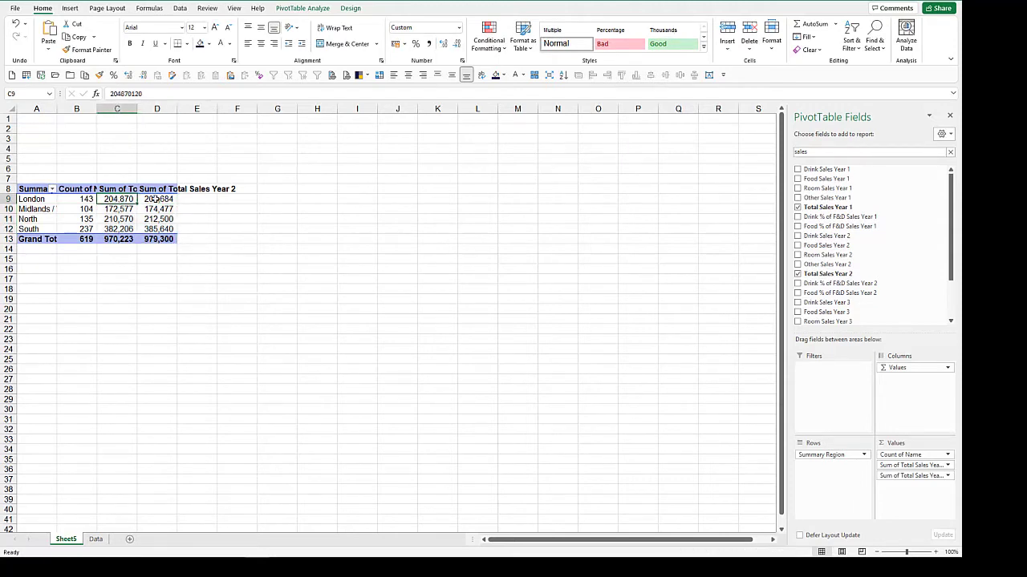
- Start a new calculated field for the pivot table and name it Y2vsY1
{"action": "left_click", "coordinate": [156, 199]}
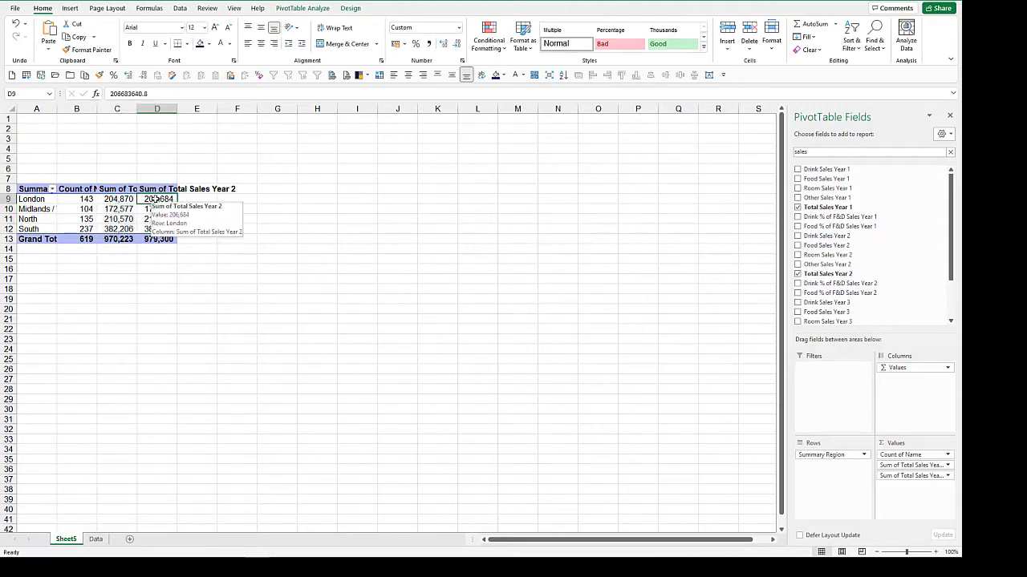
{"action": "left_click", "coordinate": [302, 8]}
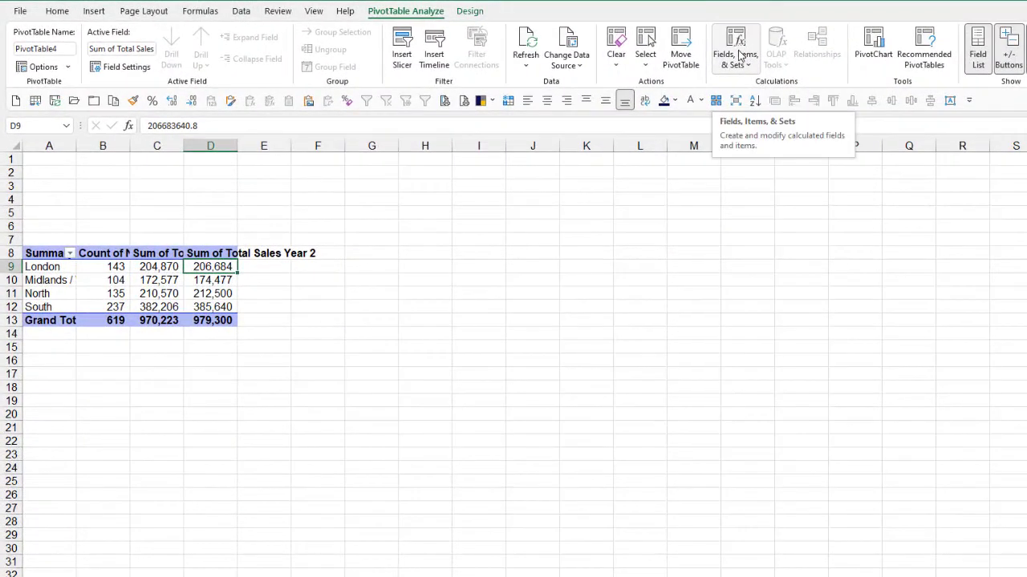
{"action": "left_click", "coordinate": [738, 51]}
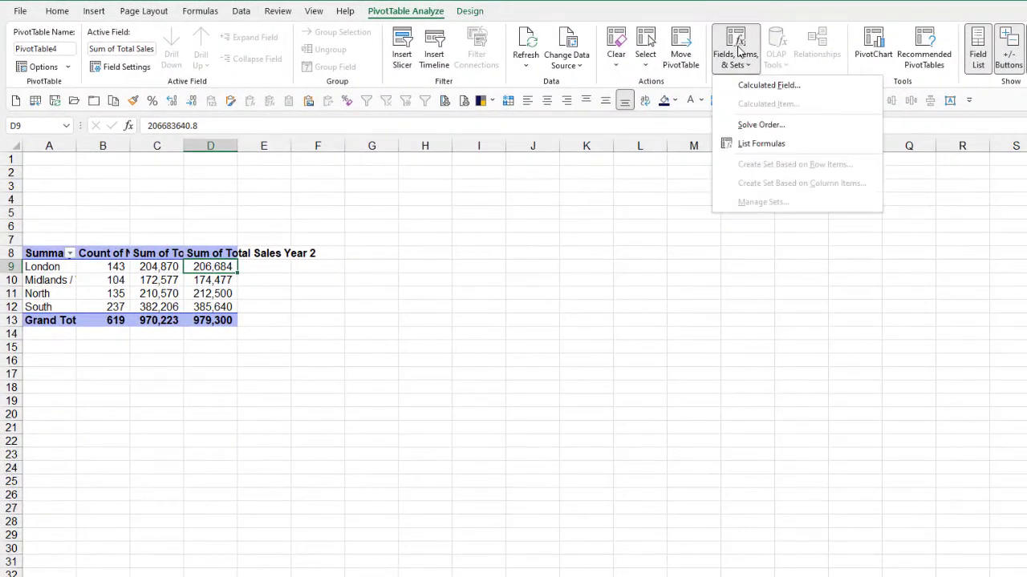
{"action": "left_click", "coordinate": [748, 86]}
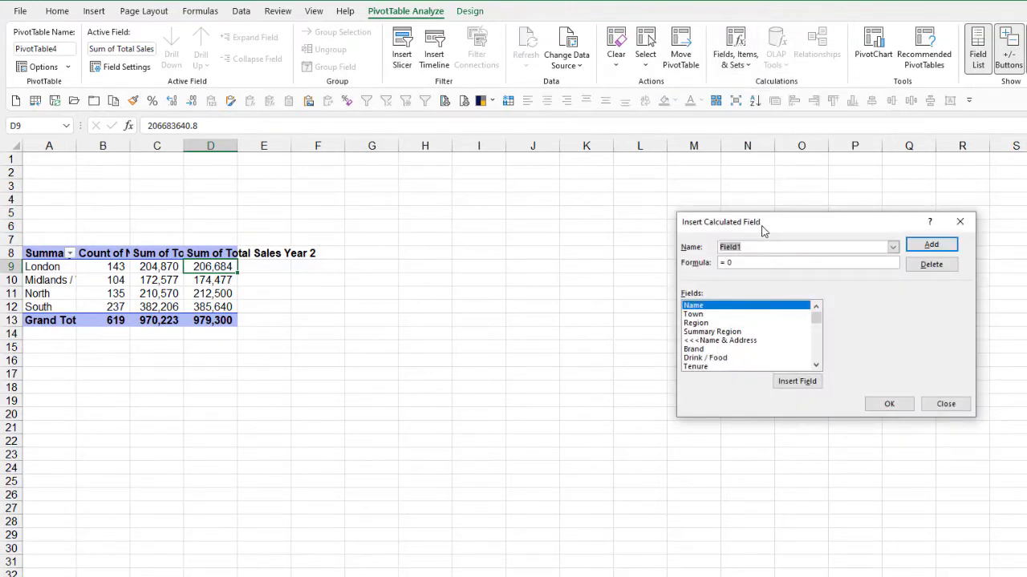
{"action": "type", "text": "Y2vsY1"}
- Set the calculated field's formula to 'Total Sales Year 2' - 'Total Sales Year 1' and insert it
{"action": "left_click_drag", "start_coordinate": [734, 263], "coordinate": [724, 263]}
{"action": "left_click_drag", "start_coordinate": [817, 318], "coordinate": [816, 335]}
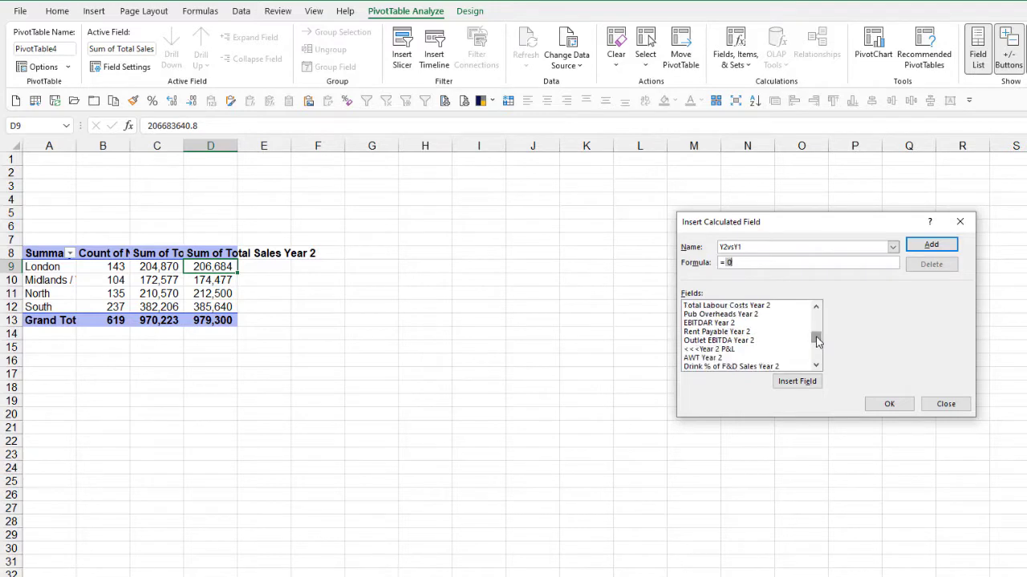
{"action": "left_click", "coordinate": [816, 324]}
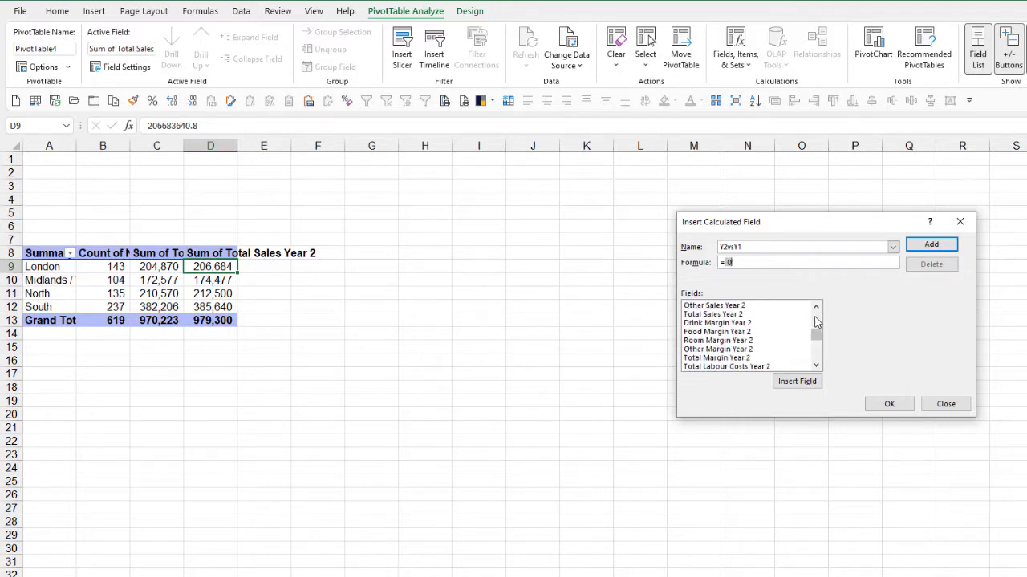
{"action": "double_click", "coordinate": [721, 317]}
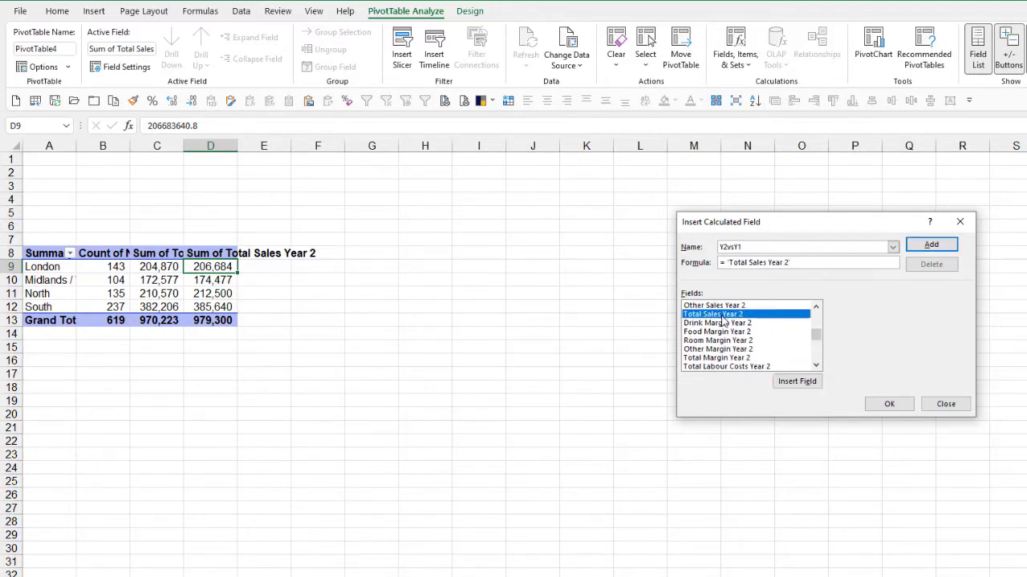
{"action": "type", "text": "-"}
{"action": "double_click", "coordinate": [748, 318]}
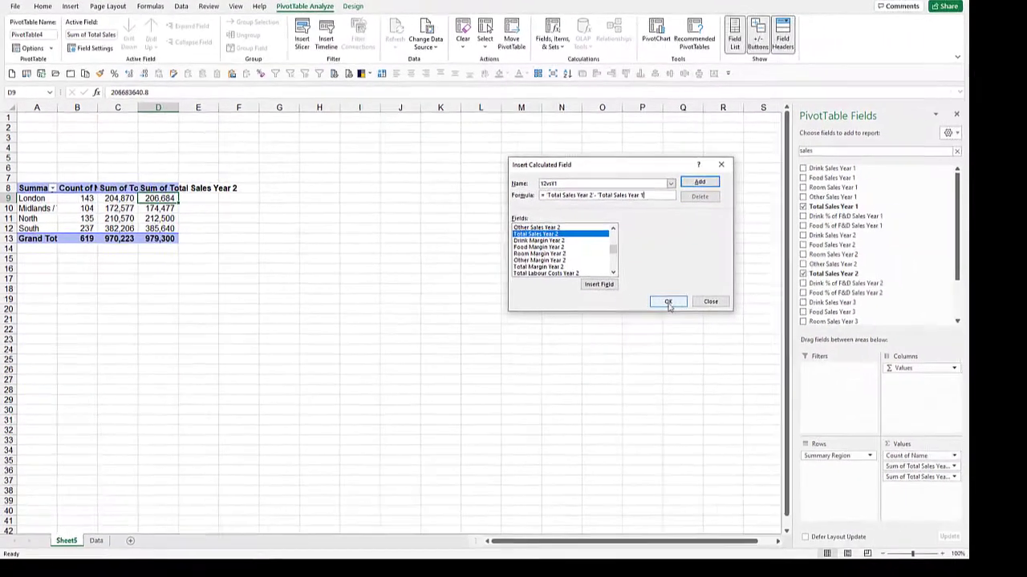
{"action": "left_click", "coordinate": [888, 404]}
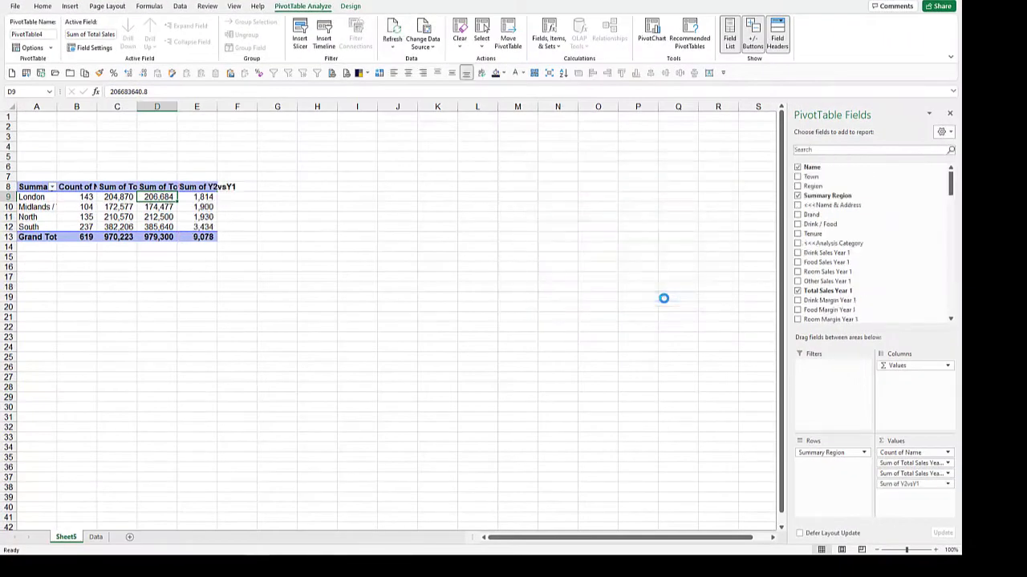
- Add the Y2vsY1 field to the pivot values a second time, below the existing Sum of Y2vsY1
{"action": "left_click", "coordinate": [193, 198]}
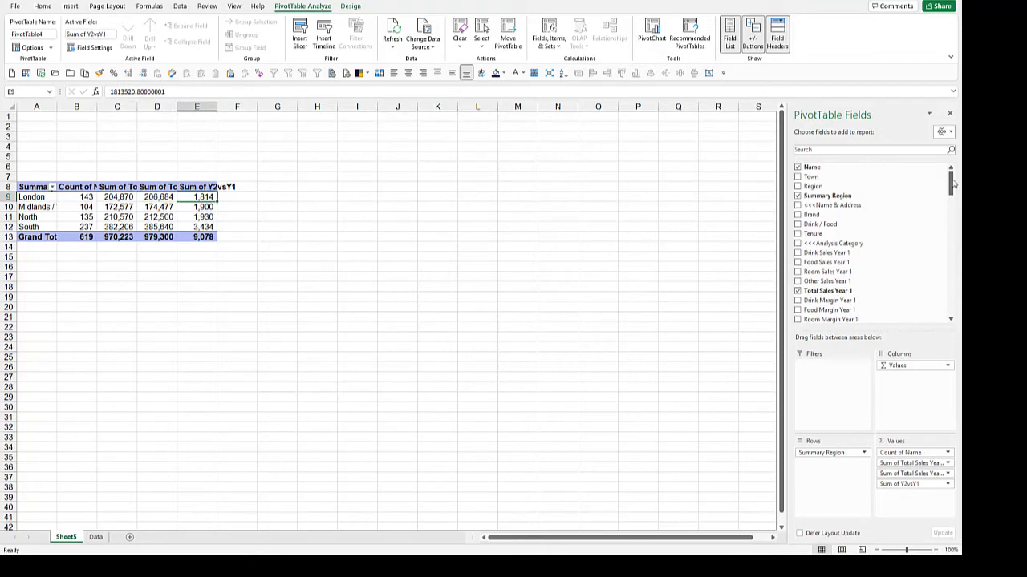
{"action": "left_click_drag", "start_coordinate": [952, 184], "coordinate": [952, 323]}
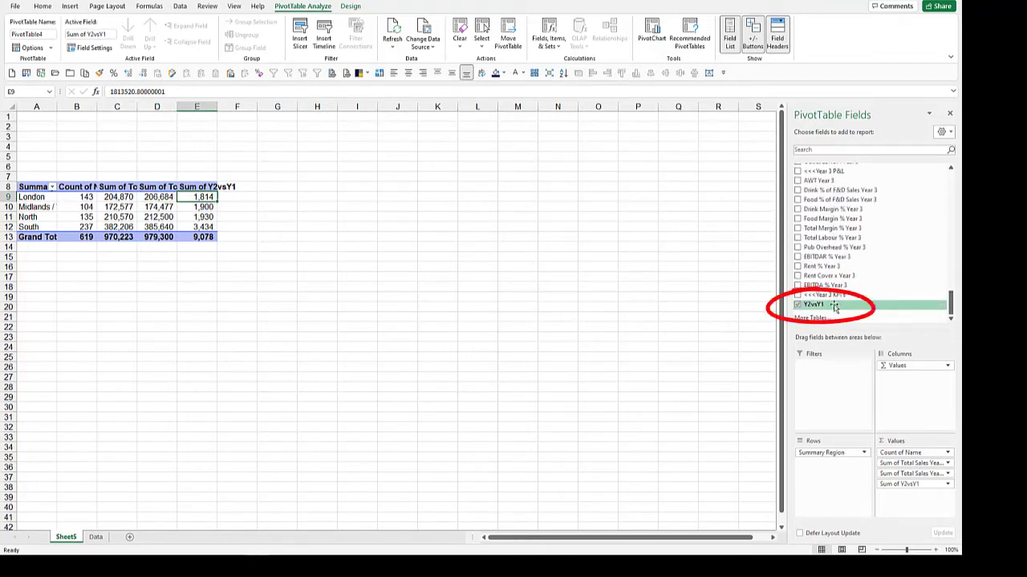
{"action": "left_click_drag", "start_coordinate": [835, 307], "coordinate": [904, 510]}
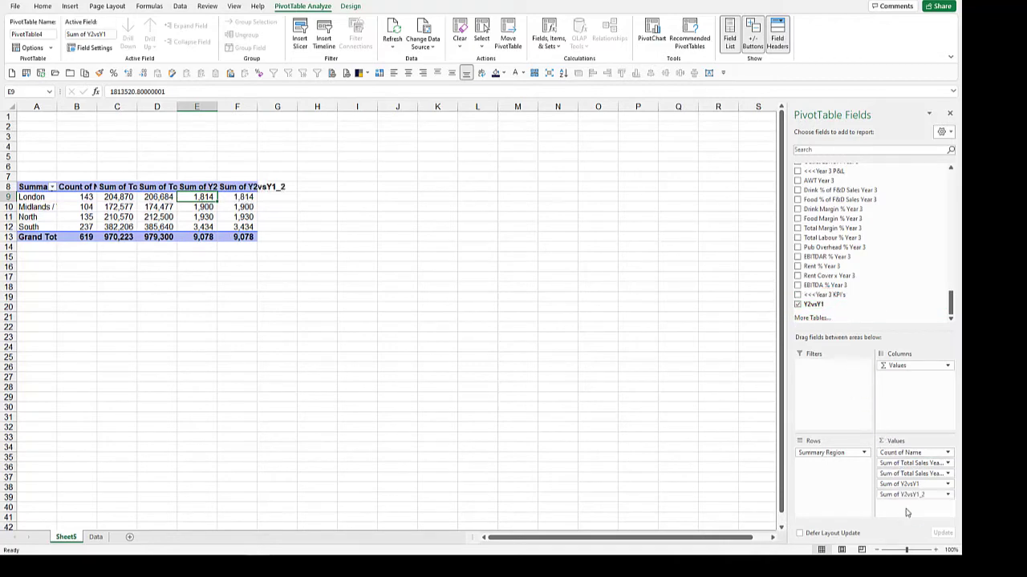
- Apply the coloured three-arrow icon set to the second Y2vsY1 column, for all cells showing "Sum of Y2vsY1_2" values
{"action": "left_click", "coordinate": [237, 197]}
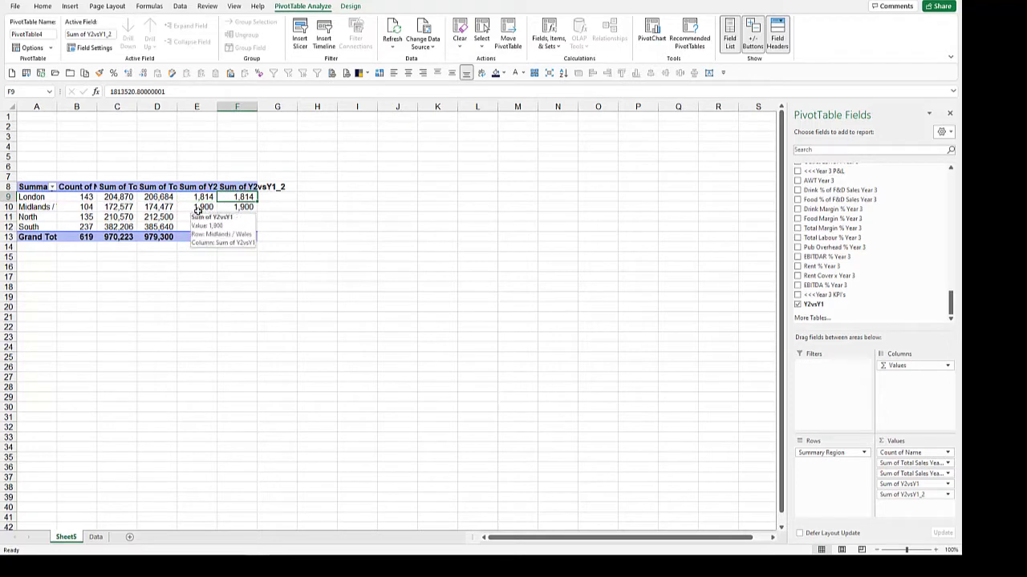
{"action": "left_click", "coordinate": [42, 6]}
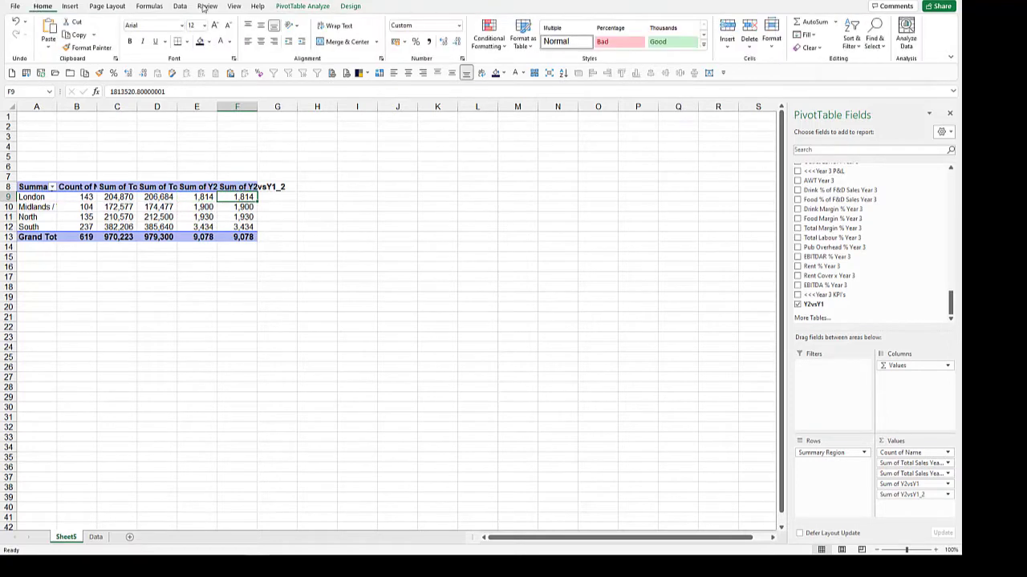
{"action": "left_click", "coordinate": [488, 36]}
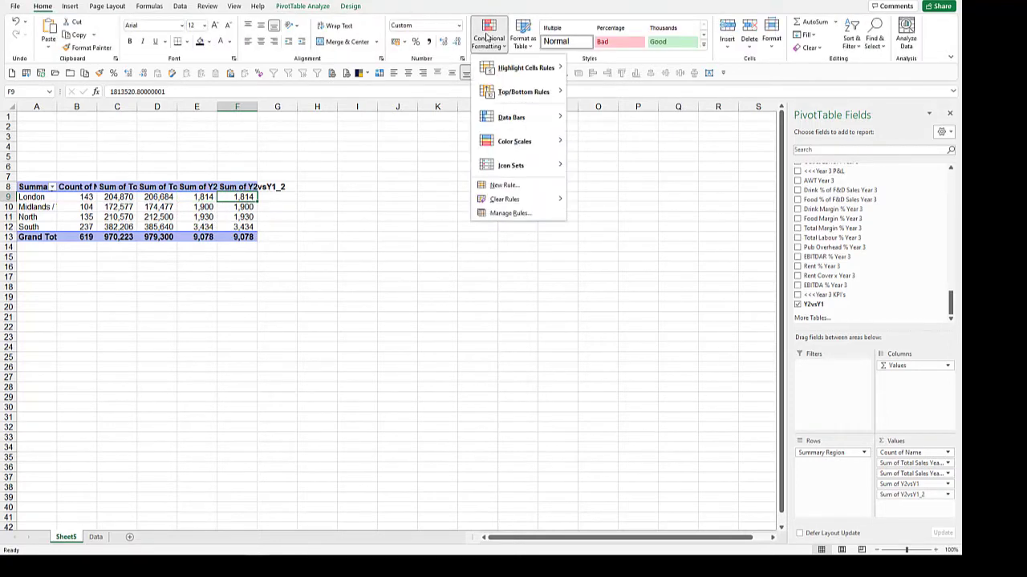
{"action": "mouse_move", "coordinate": [510, 166]}
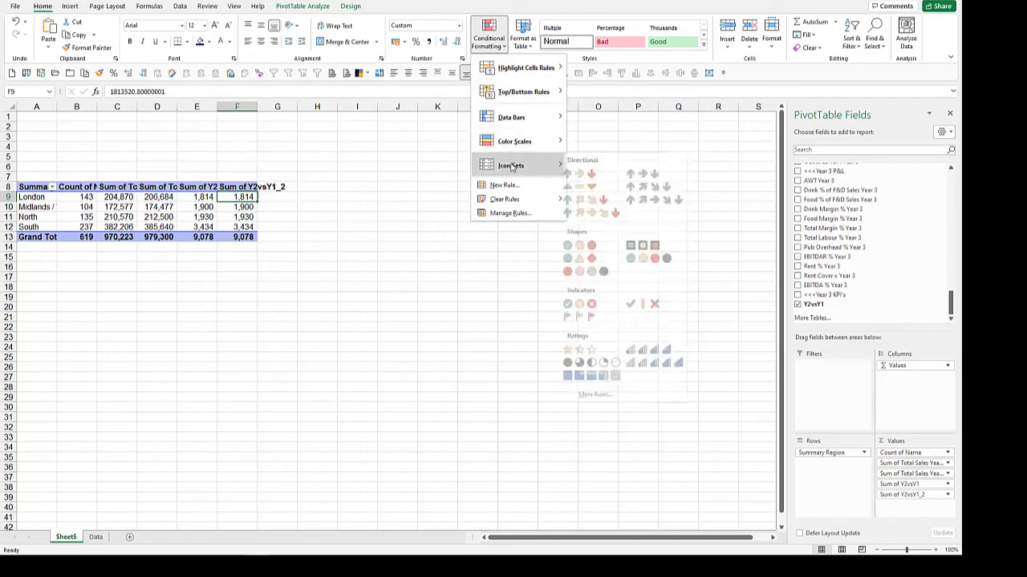
{"action": "left_click", "coordinate": [607, 177]}
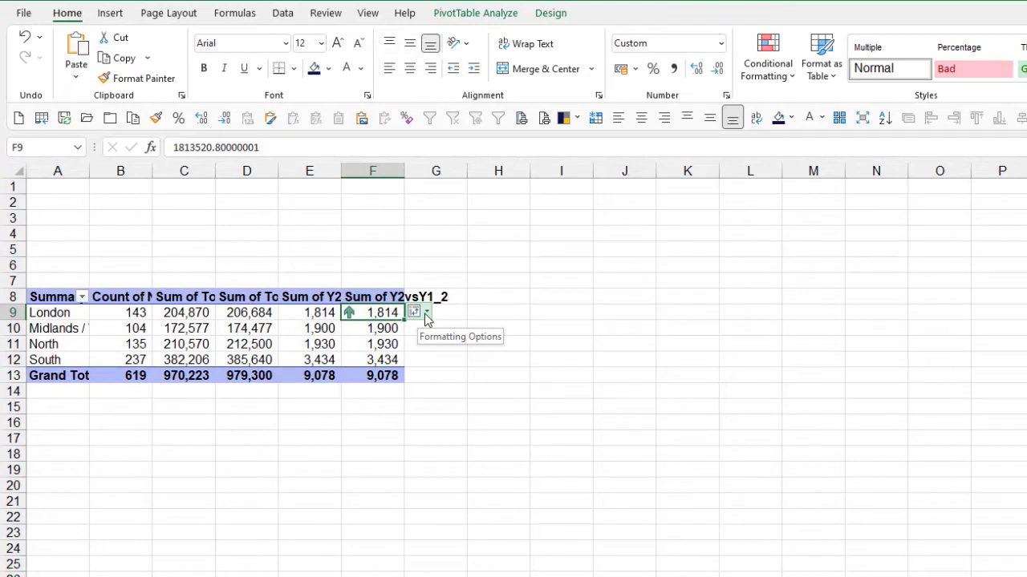
{"action": "left_click", "coordinate": [426, 314]}
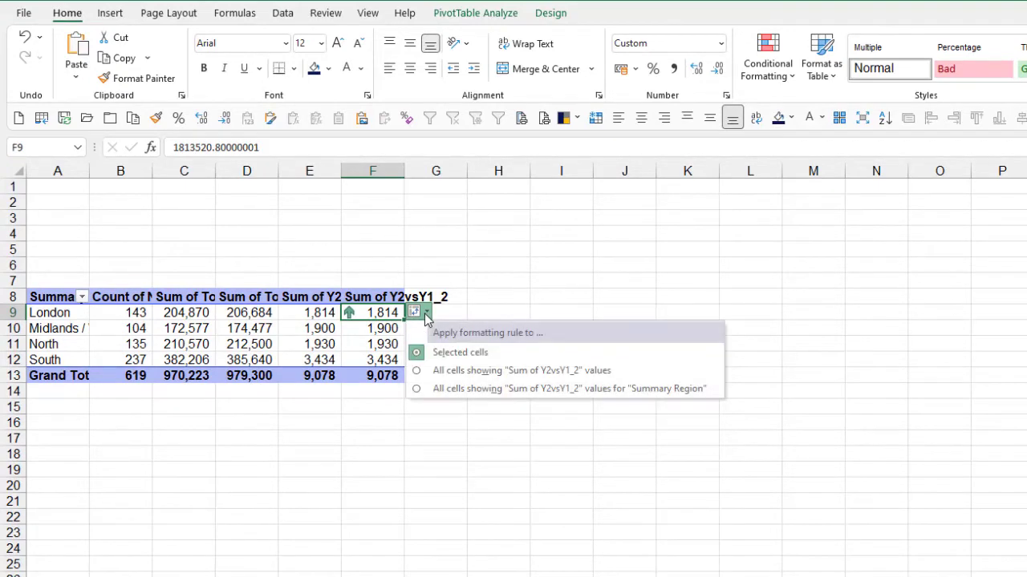
{"action": "left_click", "coordinate": [419, 370]}
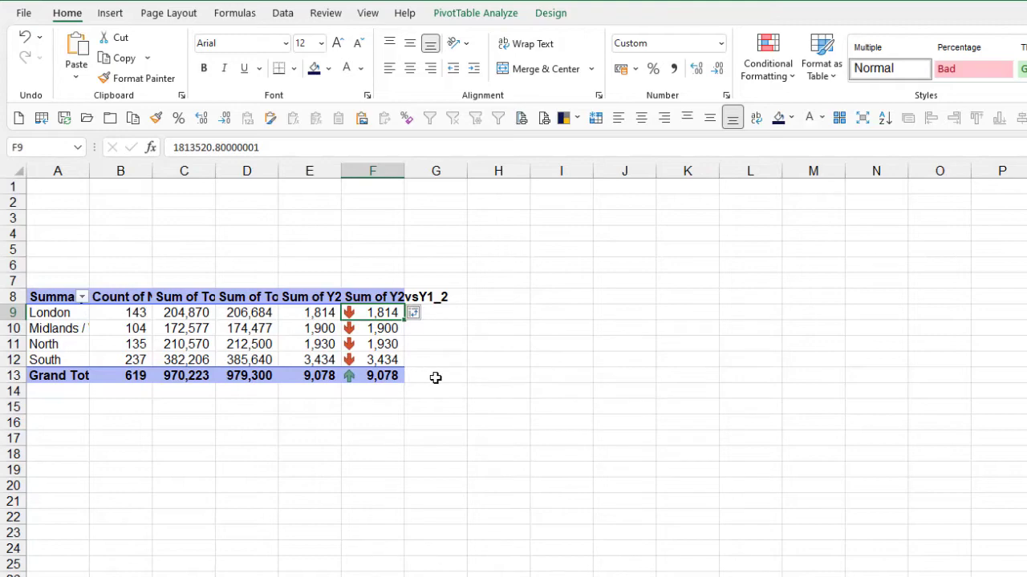
- Enter the threshold labels Upper in E3 and Lower in E4 above the pivot table
{"action": "left_click", "coordinate": [325, 222]}
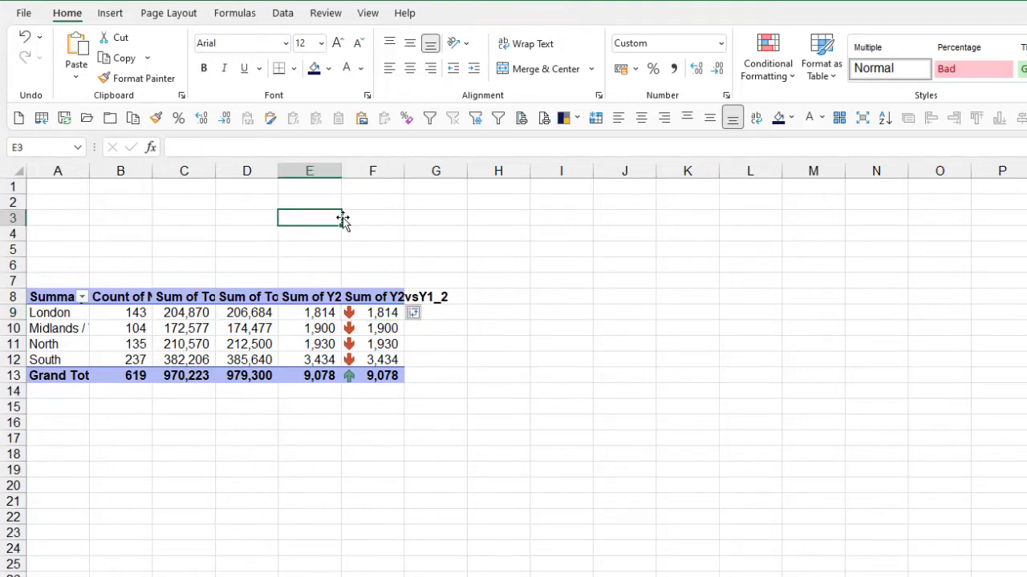
{"action": "type", "text": "Upper"}
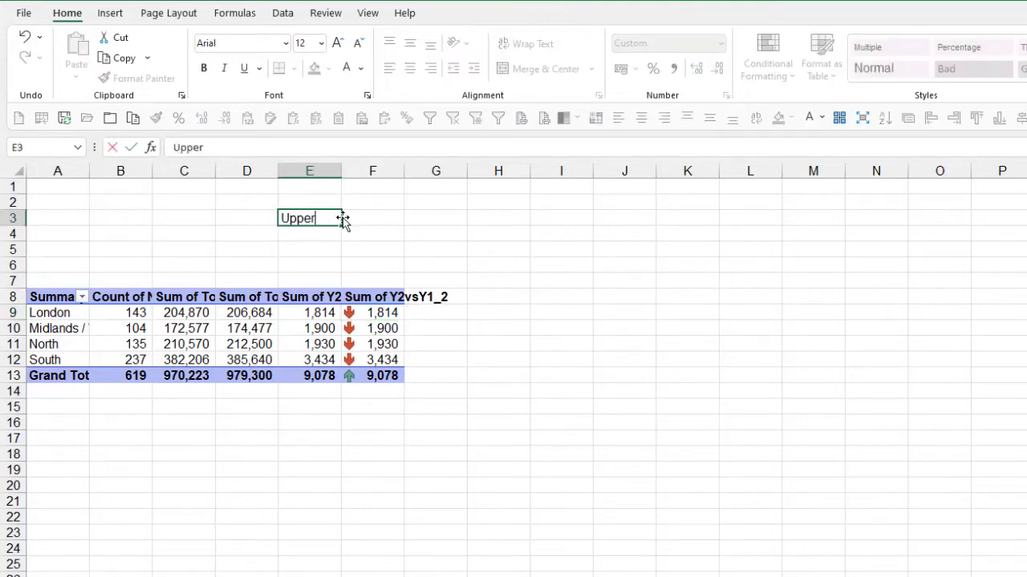
{"action": "key", "text": "Return"}
{"action": "type", "text": "Lower"}
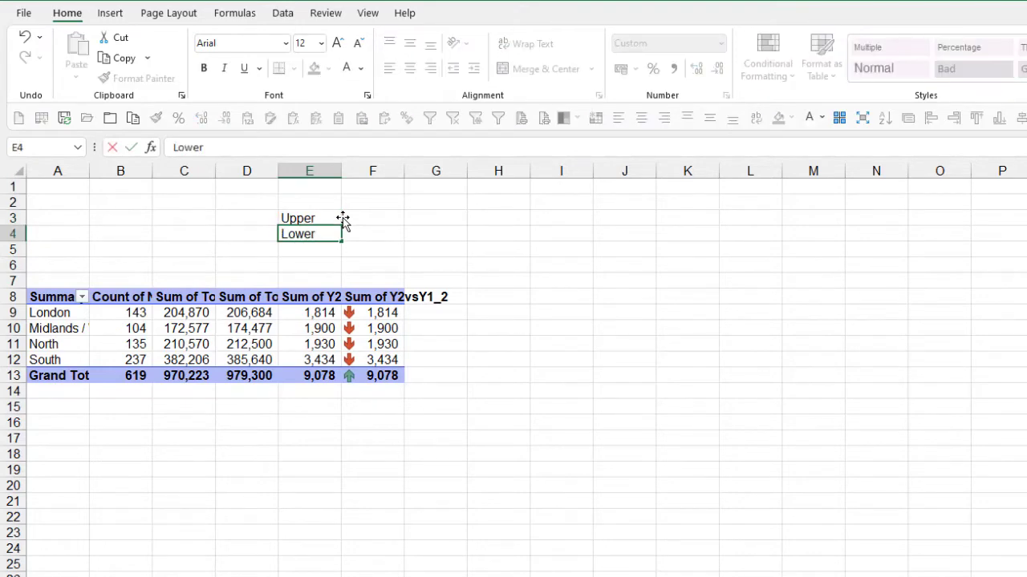
- Enter the thresholds 30000 in F3 for Upper and -30000 in F4 for Lower
{"action": "left_click", "coordinate": [343, 218]}
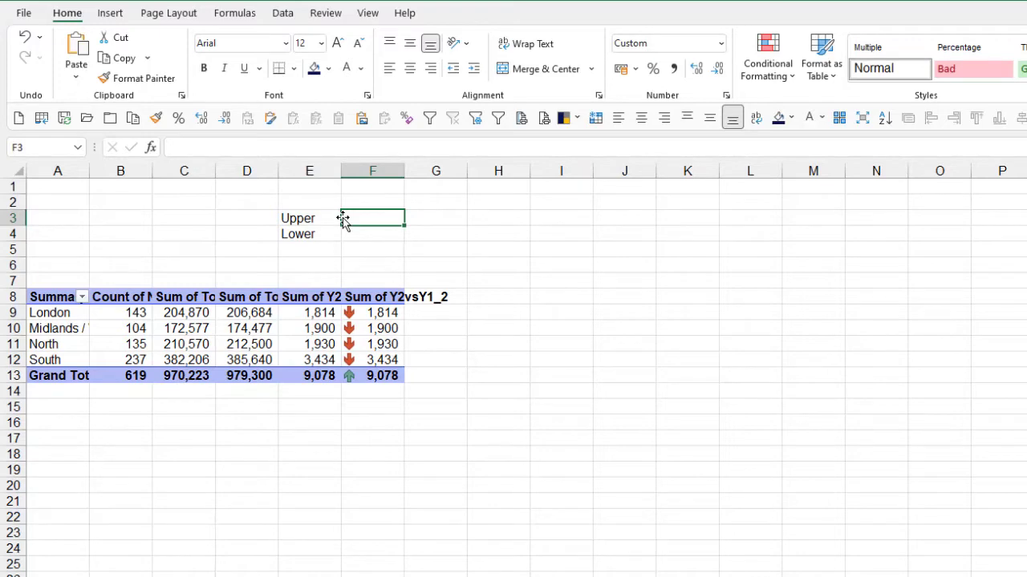
{"action": "type", "text": "30000"}
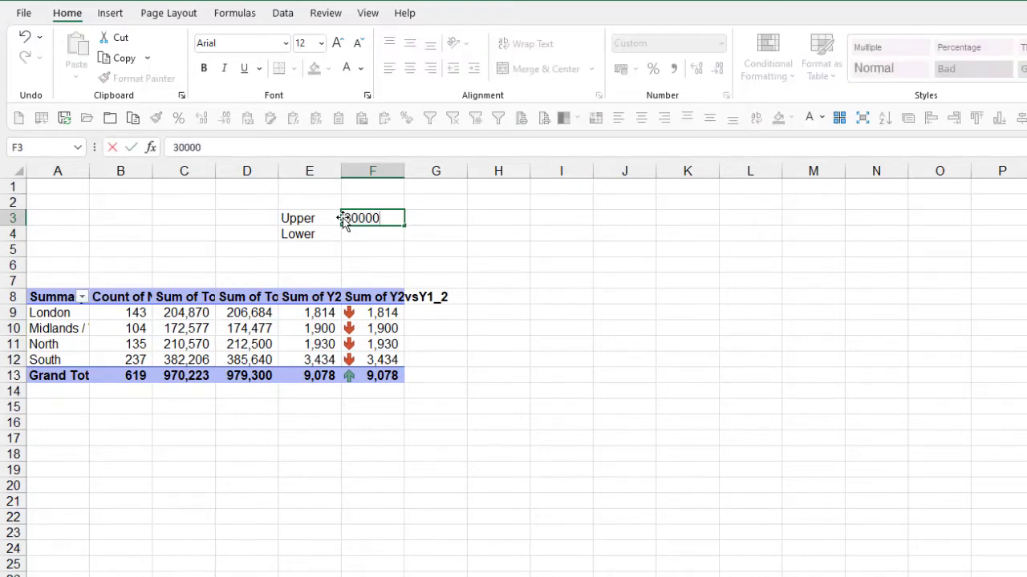
{"action": "key", "text": "Return"}
{"action": "type", "text": "-3"}
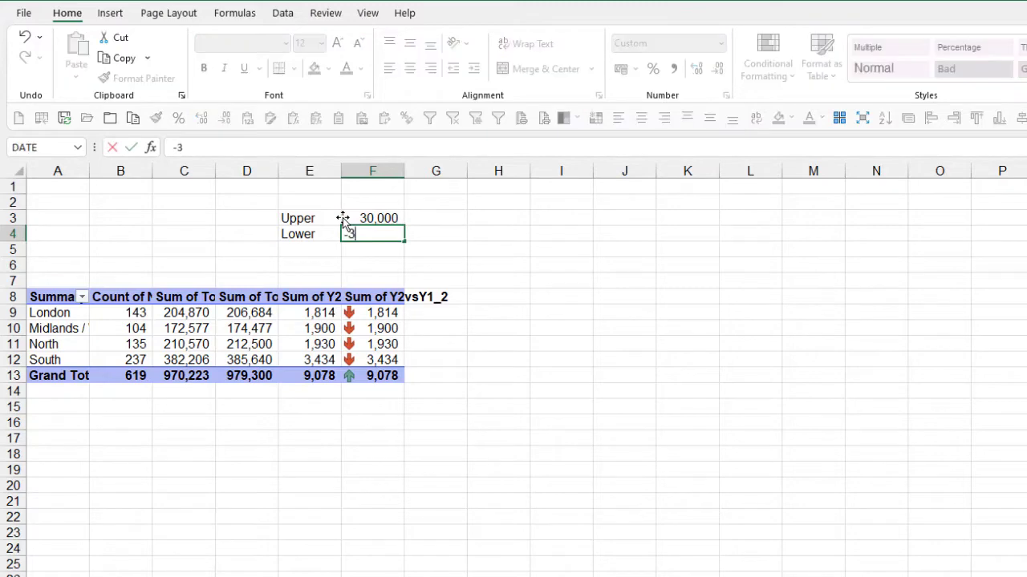
{"action": "type", "text": "0000"}
{"action": "key", "text": "ctrl+Return"}
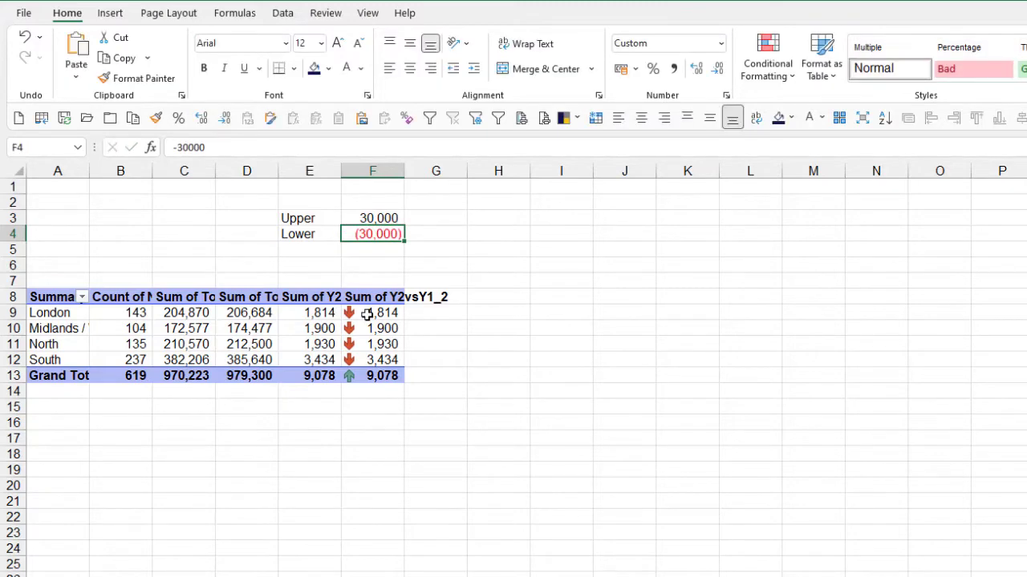
- Edit the pivot table's Icon Set rule for Sum of Y2vsY1_2 so the middle icon is No Cell Icon
{"action": "left_click", "coordinate": [367, 312]}
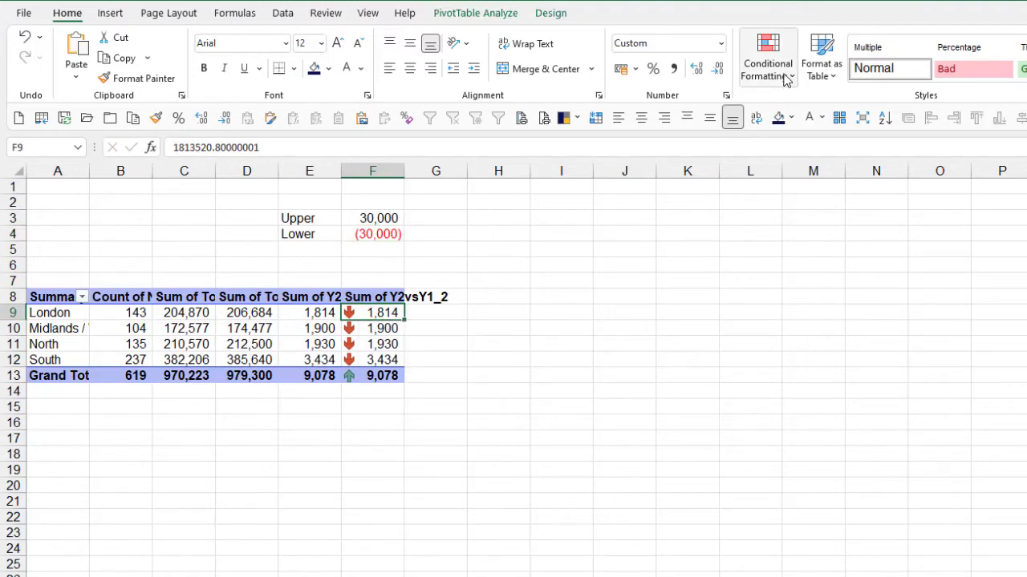
{"action": "left_click", "coordinate": [782, 71]}
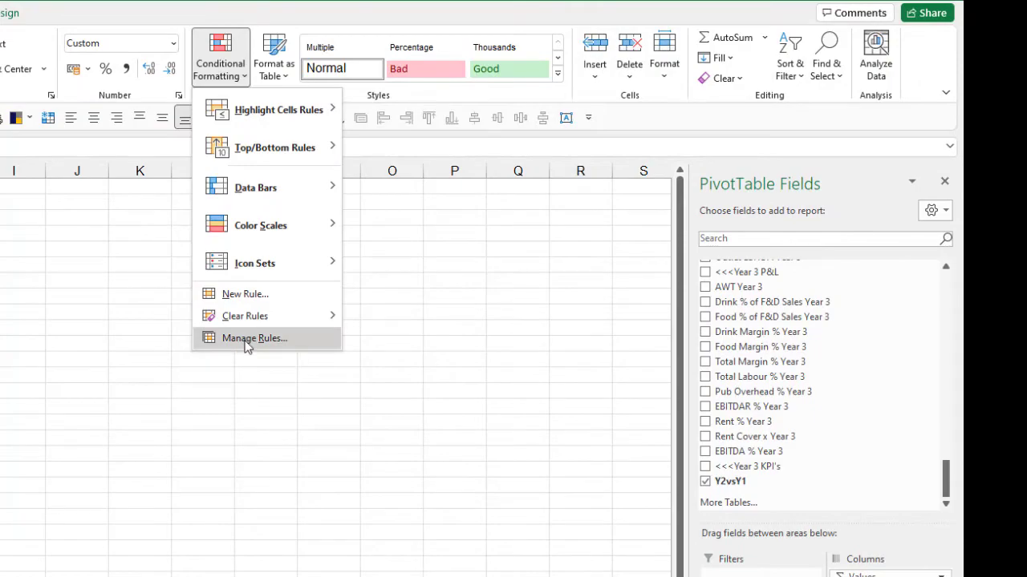
{"action": "left_click", "coordinate": [248, 339]}
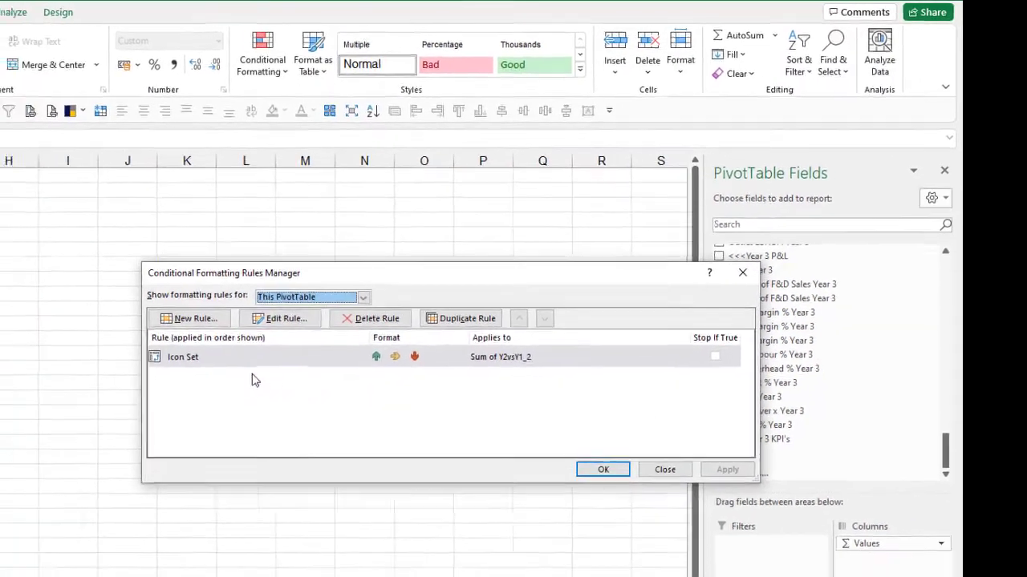
{"action": "left_click", "coordinate": [240, 357]}
{"action": "left_click", "coordinate": [280, 319]}
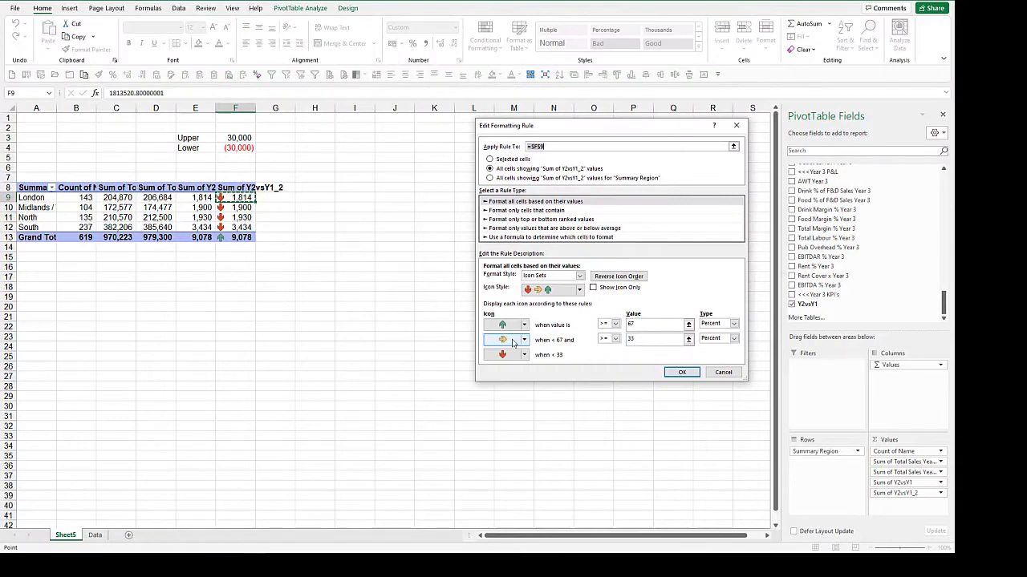
{"action": "left_click", "coordinate": [524, 340]}
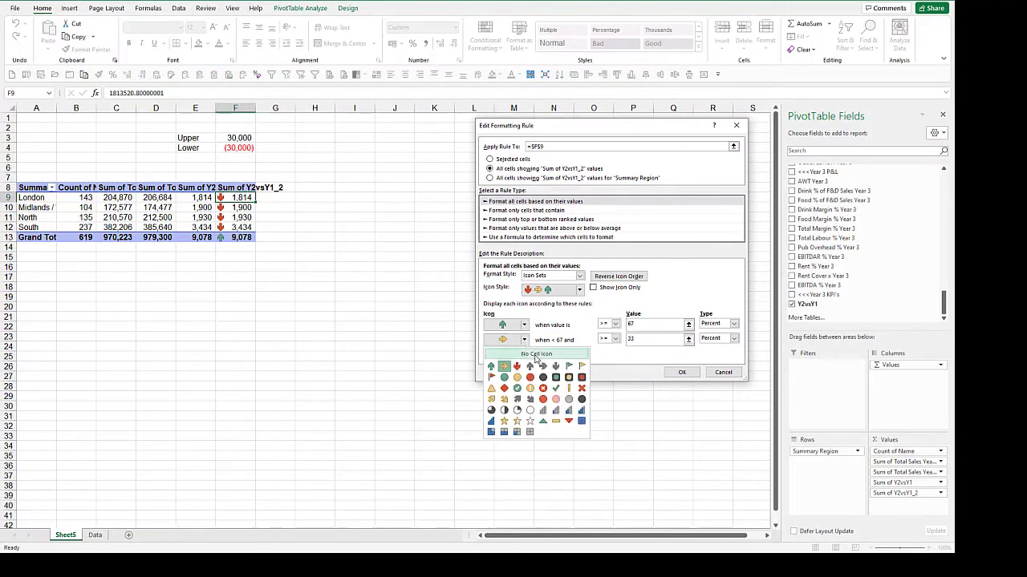
{"action": "left_click", "coordinate": [535, 354]}
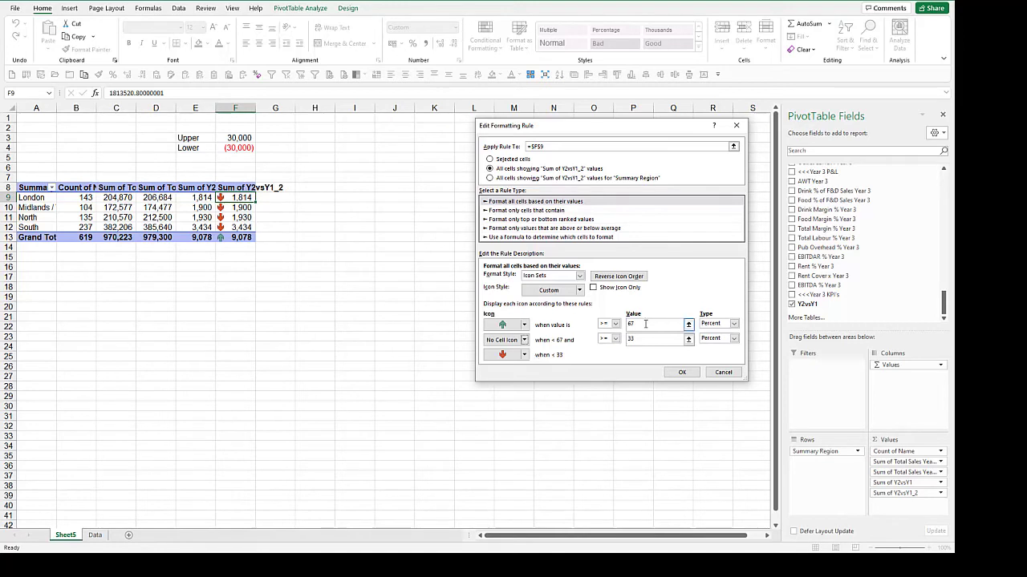
- Set the value type of both icon thresholds in the rule to Number
{"action": "left_click", "coordinate": [734, 324]}
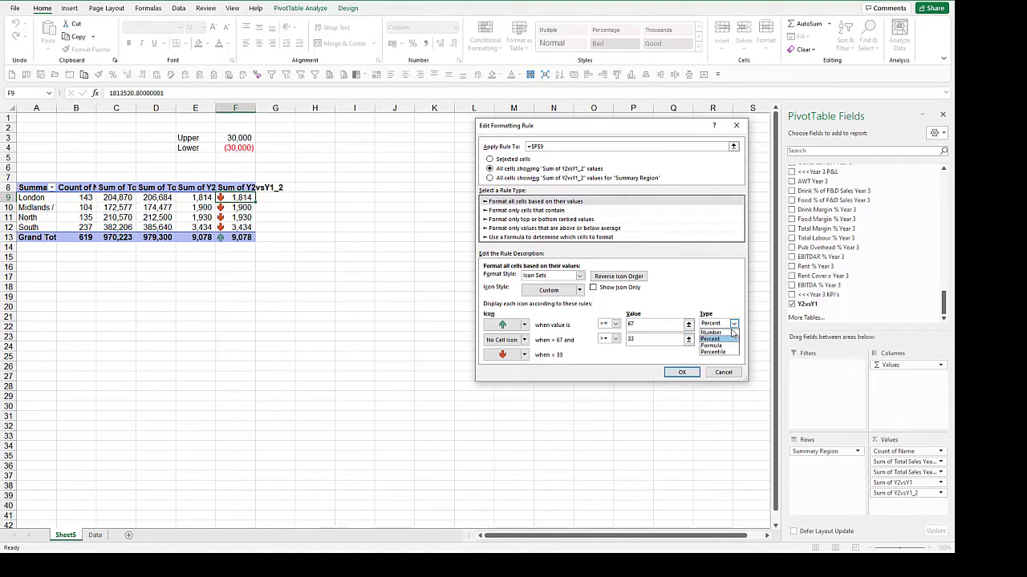
{"action": "left_click", "coordinate": [711, 332]}
{"action": "left_click", "coordinate": [734, 339]}
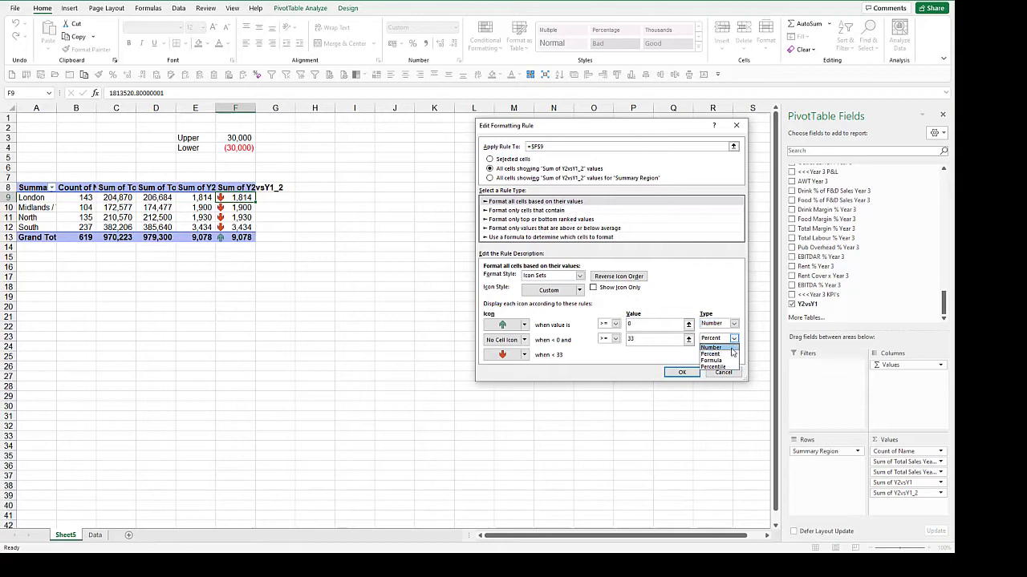
{"action": "left_click", "coordinate": [712, 347]}
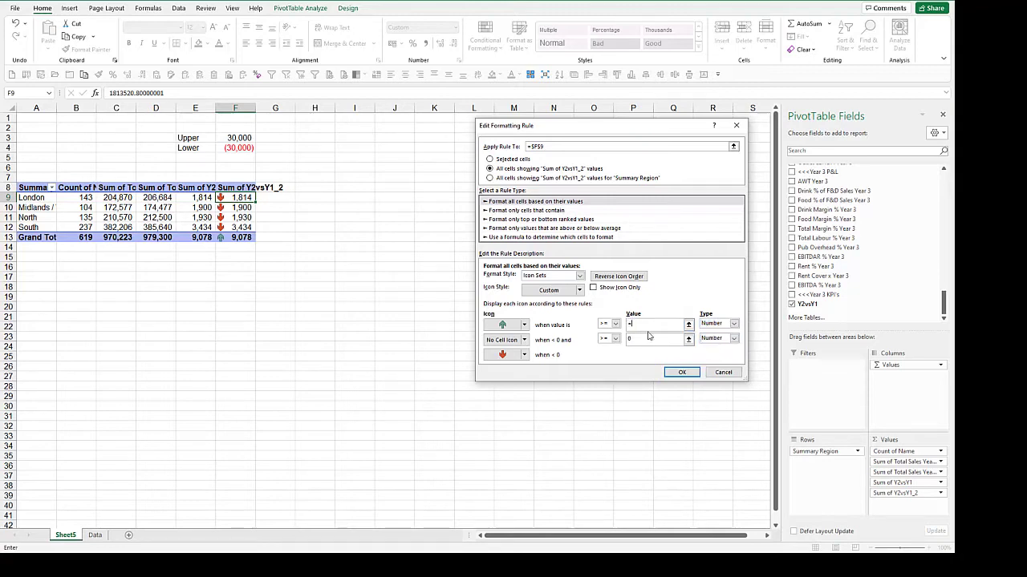
- Link the green arrow's threshold to cell F3 and the second threshold to F4, and apply the edited rule
{"action": "left_click", "coordinate": [240, 138]}
{"action": "left_click", "coordinate": [633, 339]}
{"action": "left_click", "coordinate": [235, 148]}
{"action": "left_click", "coordinate": [680, 372]}
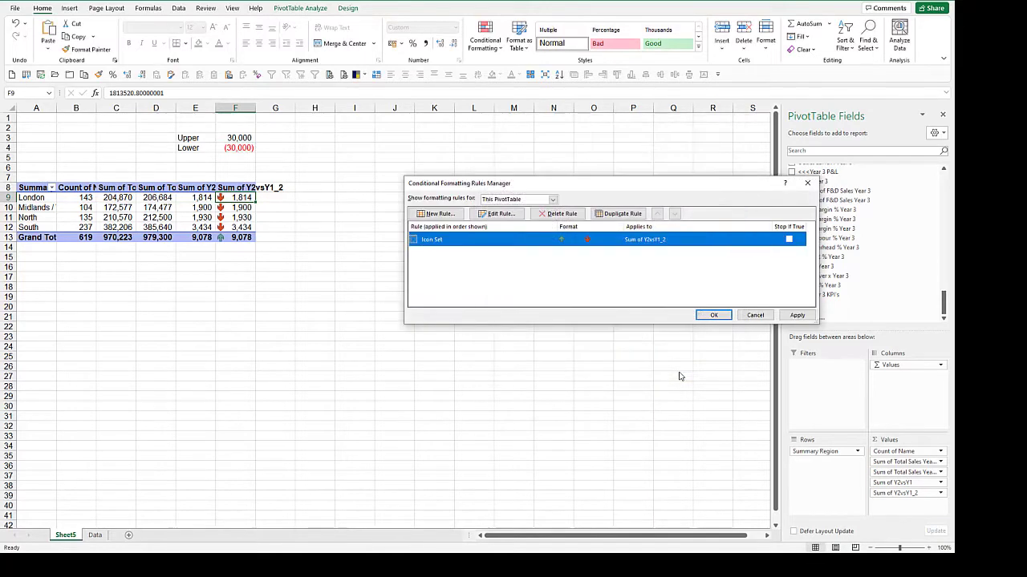
{"action": "left_click", "coordinate": [713, 315]}
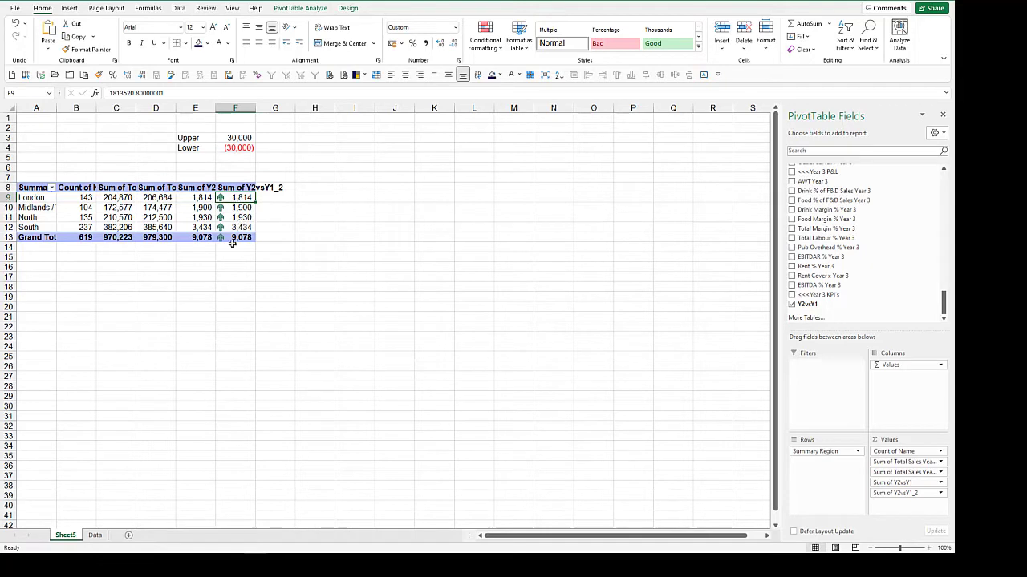
- Add the Region field to the pivot rows below Summary Region, and autofit columns A and B
{"action": "double_click", "coordinate": [57, 101]}
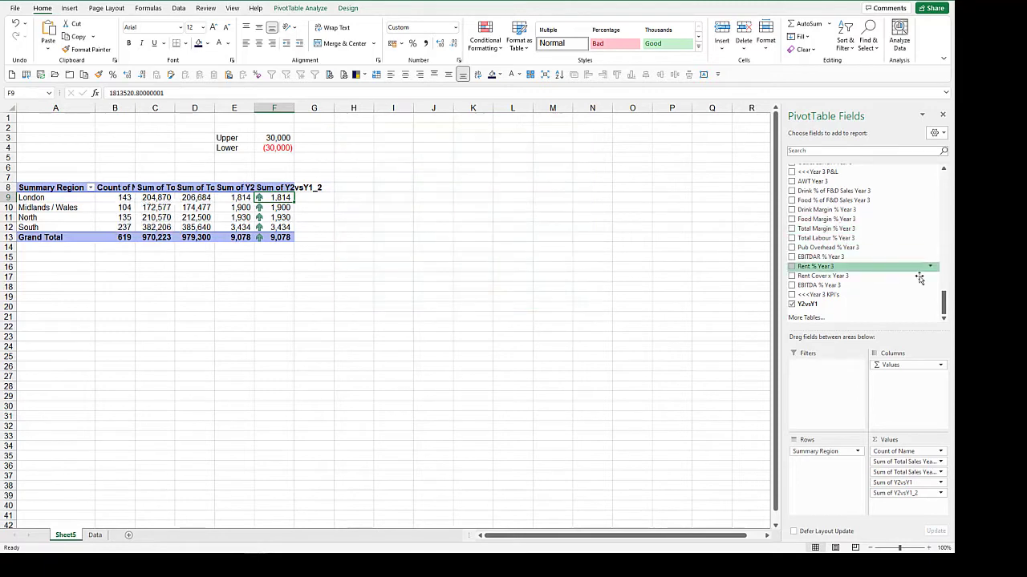
{"action": "left_click_drag", "start_coordinate": [944, 303], "coordinate": [936, 170]}
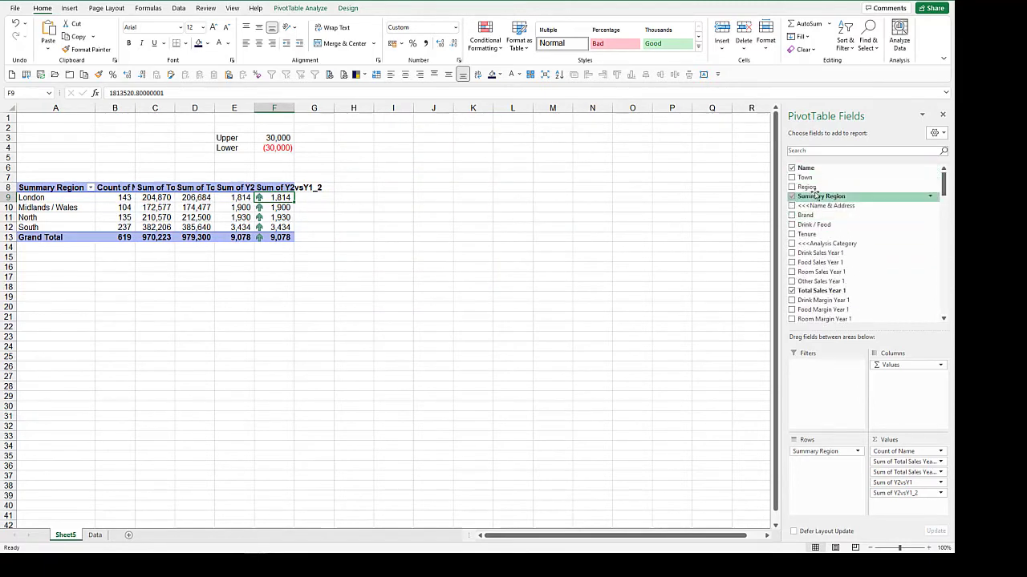
{"action": "left_click_drag", "start_coordinate": [813, 188], "coordinate": [827, 475]}
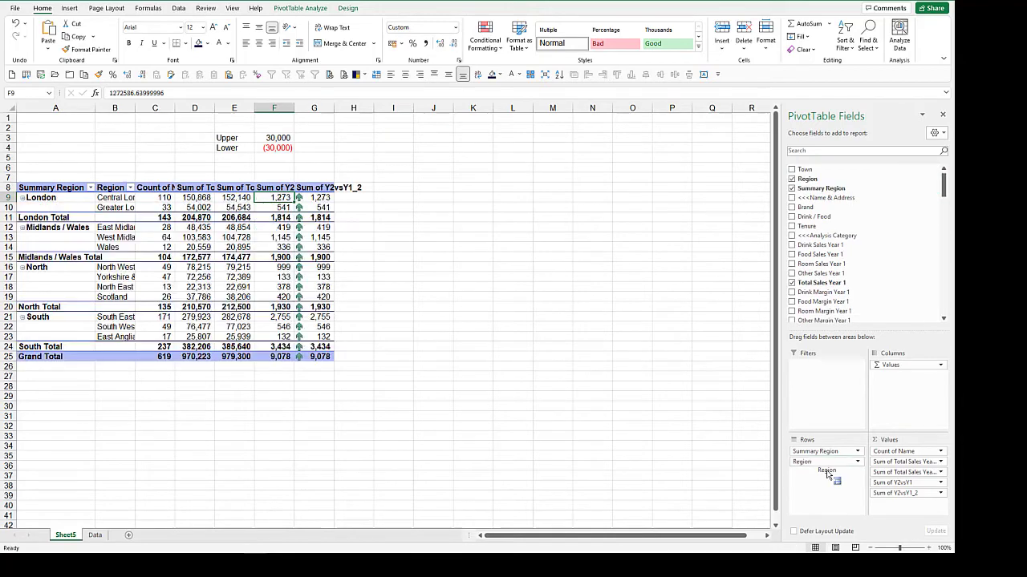
{"action": "double_click", "coordinate": [135, 107]}
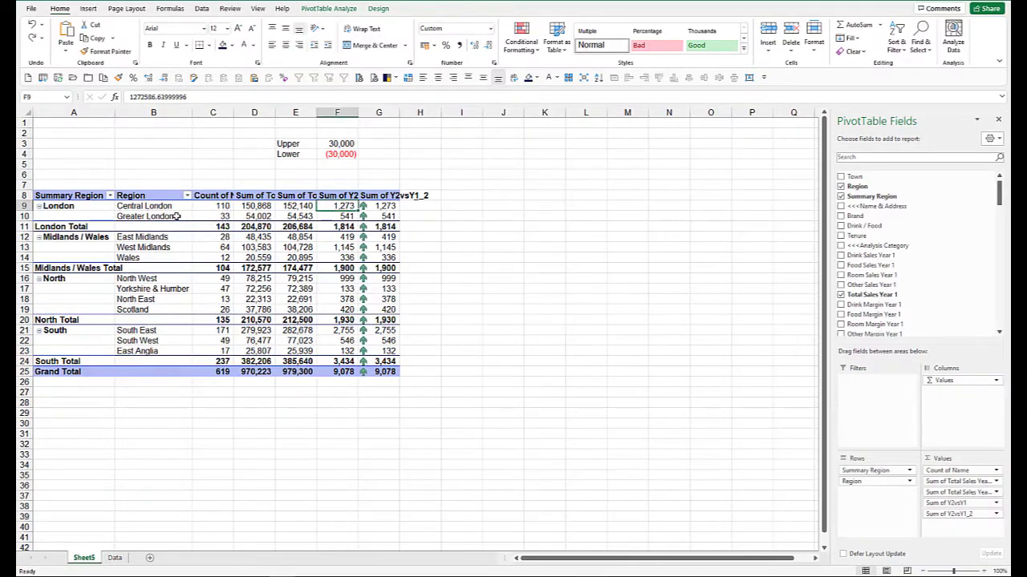
- Expand Greater London to show the Name field as detail, and autofit the Name column
{"action": "right_click", "coordinate": [176, 216]}
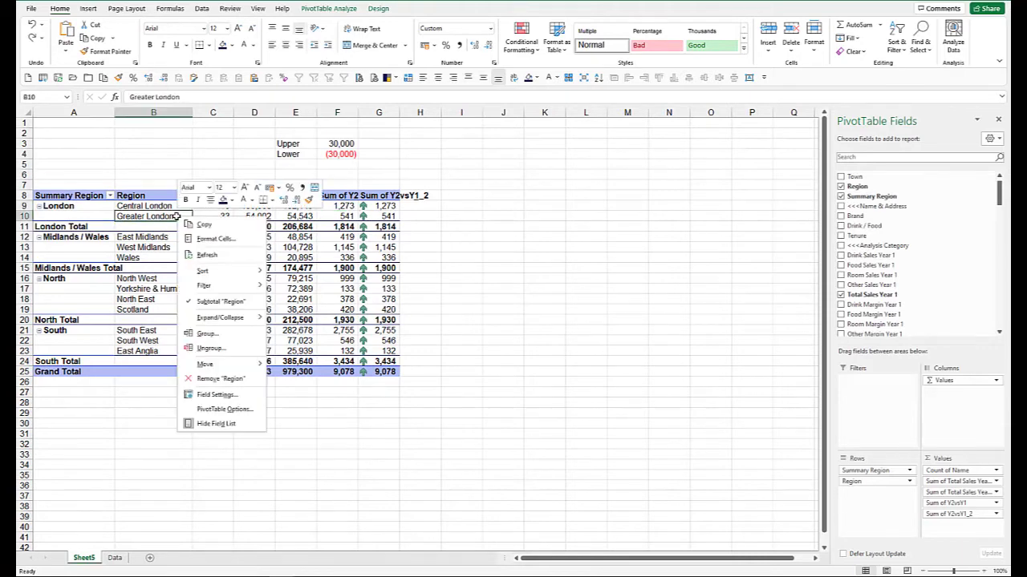
{"action": "mouse_move", "coordinate": [209, 320]}
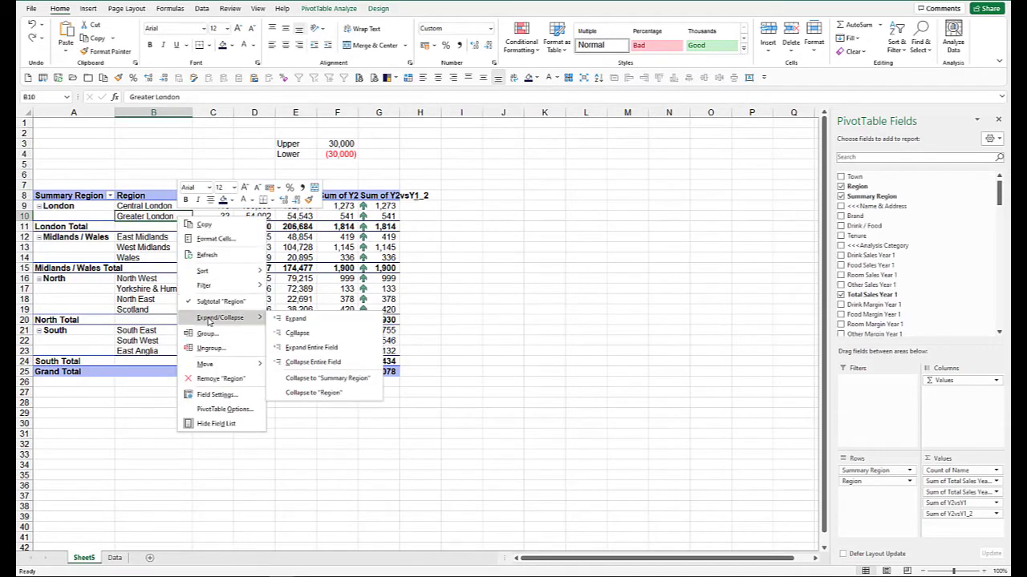
{"action": "left_click", "coordinate": [324, 321]}
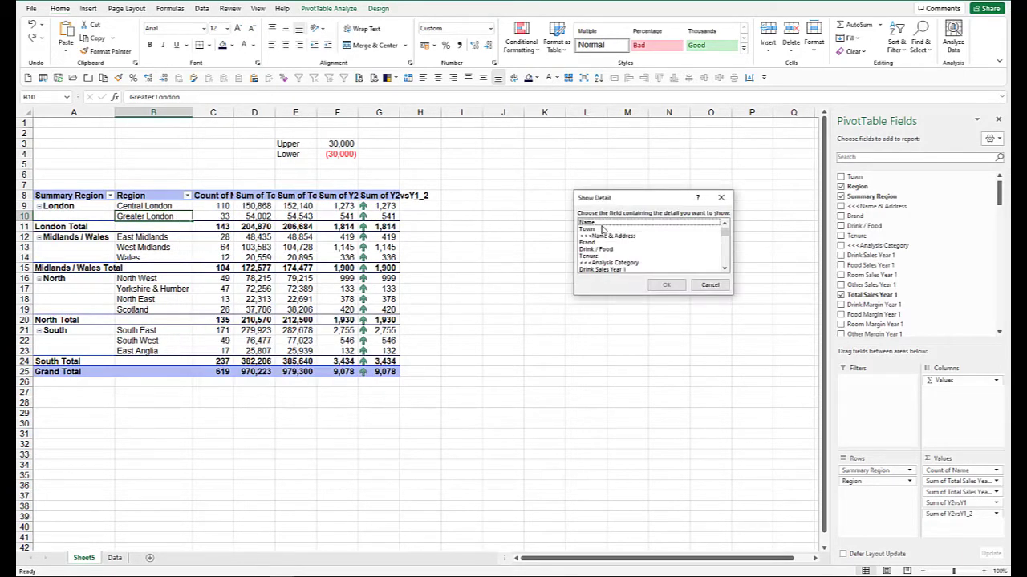
{"action": "left_click", "coordinate": [602, 223]}
{"action": "left_click", "coordinate": [664, 285]}
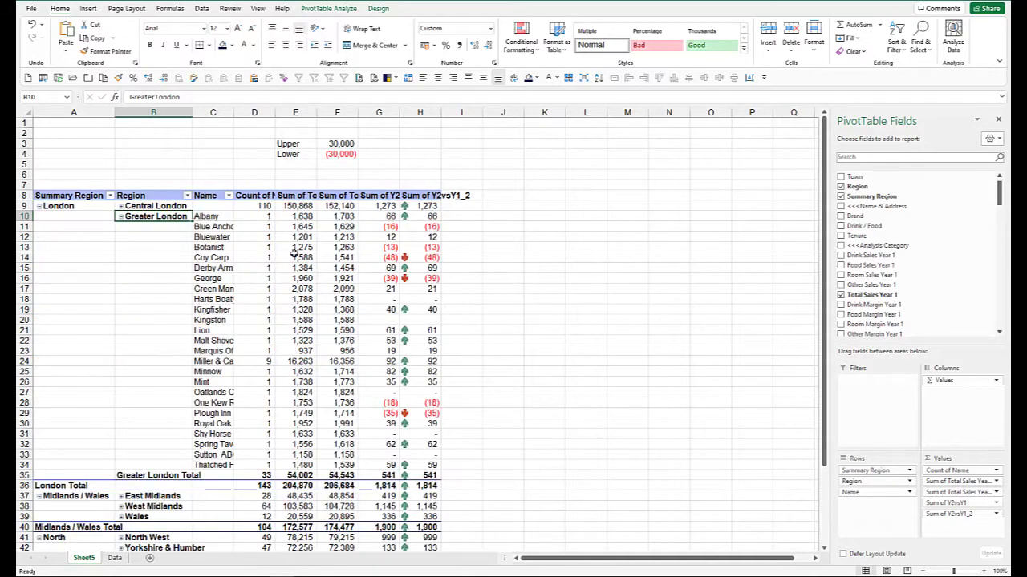
{"action": "double_click", "coordinate": [235, 112]}
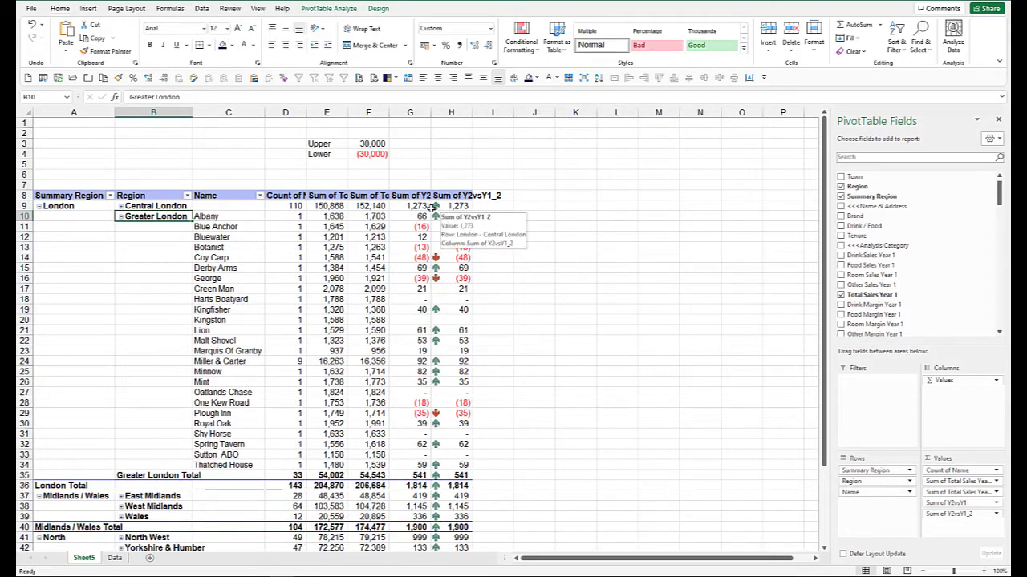
- Edit the Icon Set rule for Sum of Y2vsY1_2 to show icons only, and apply it
{"action": "left_click", "coordinate": [450, 206]}
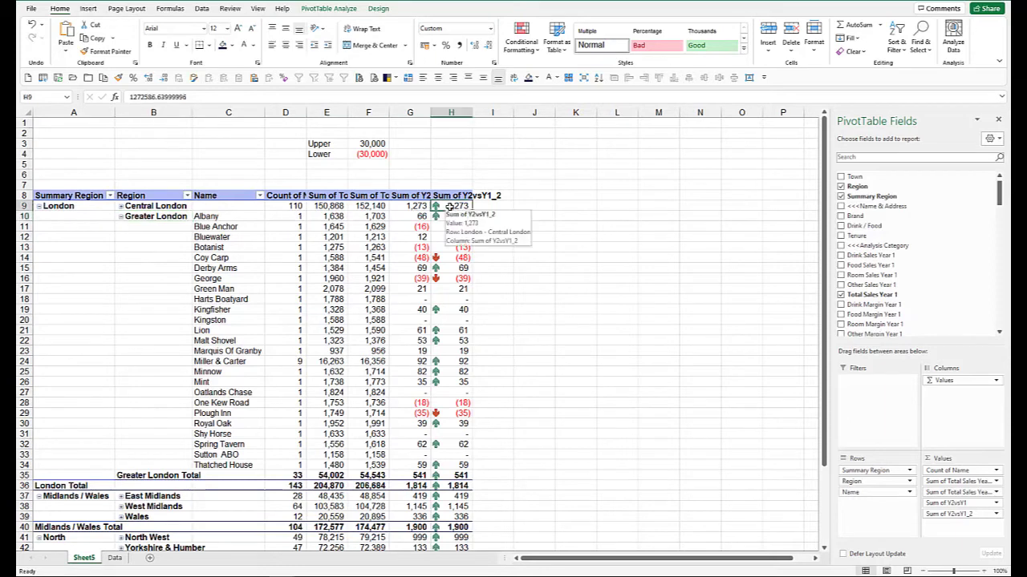
{"action": "left_click", "coordinate": [528, 48]}
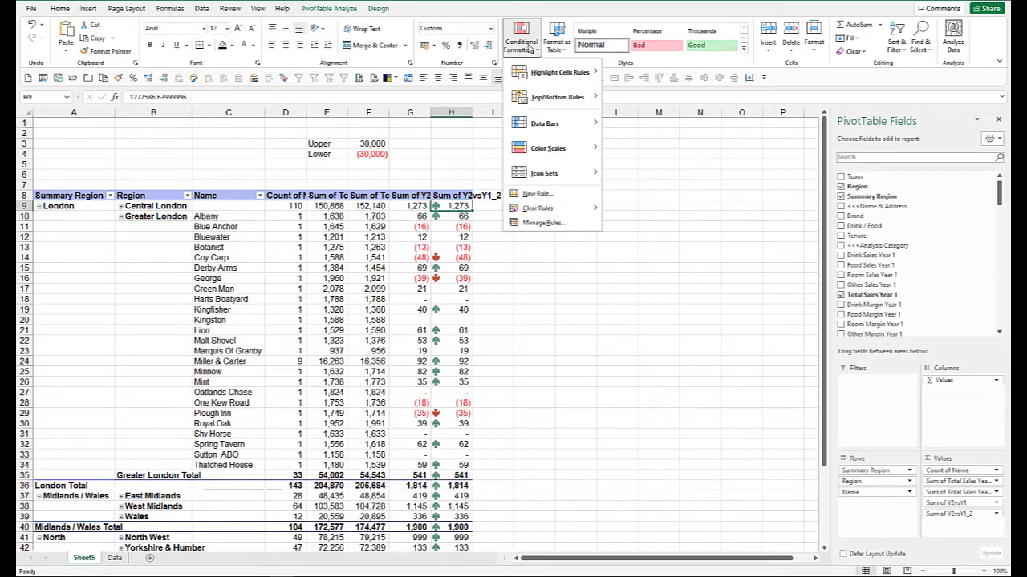
{"action": "left_click", "coordinate": [538, 223]}
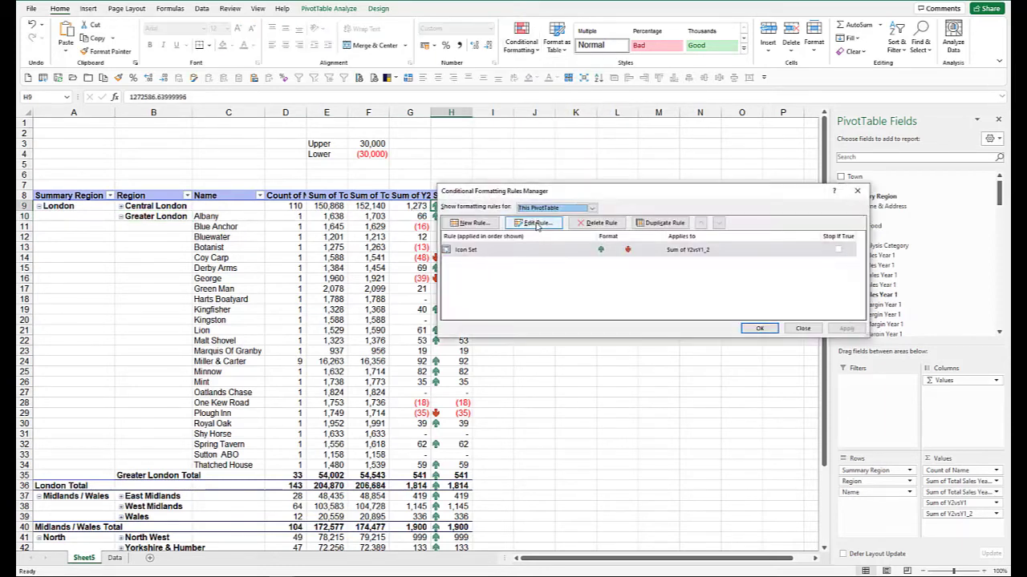
{"action": "left_click", "coordinate": [536, 223]}
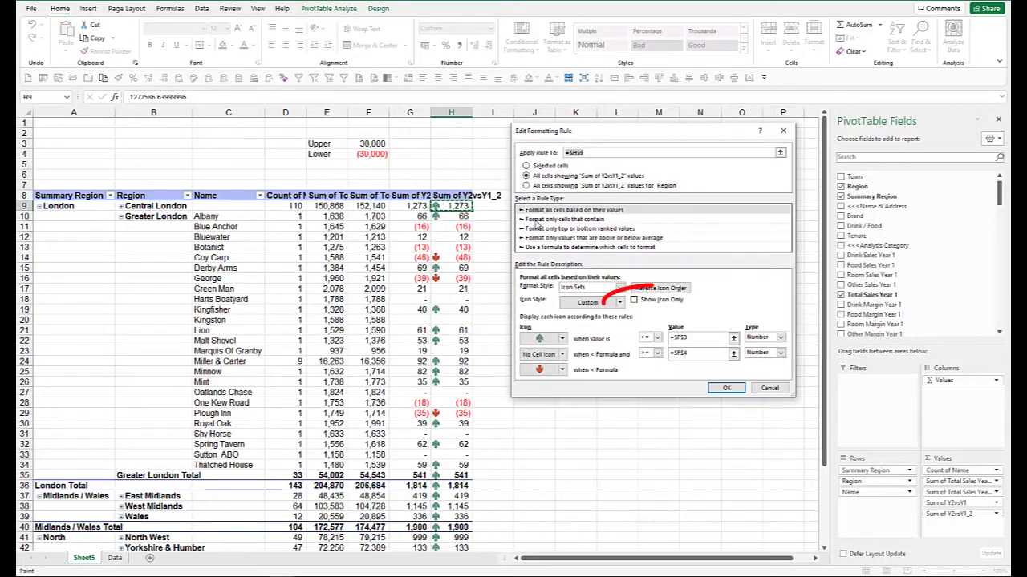
{"action": "left_click", "coordinate": [634, 300]}
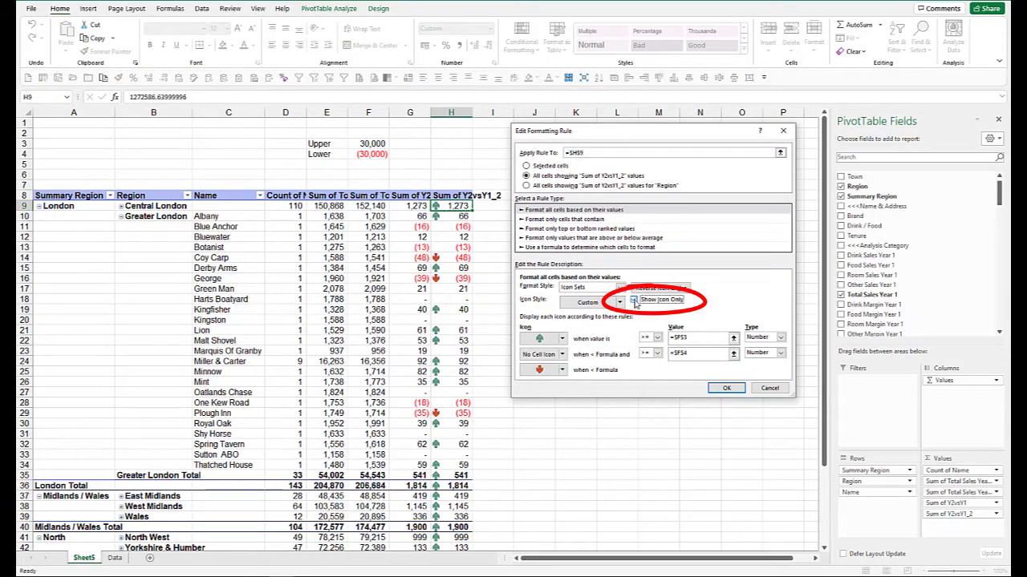
{"action": "left_click", "coordinate": [725, 389]}
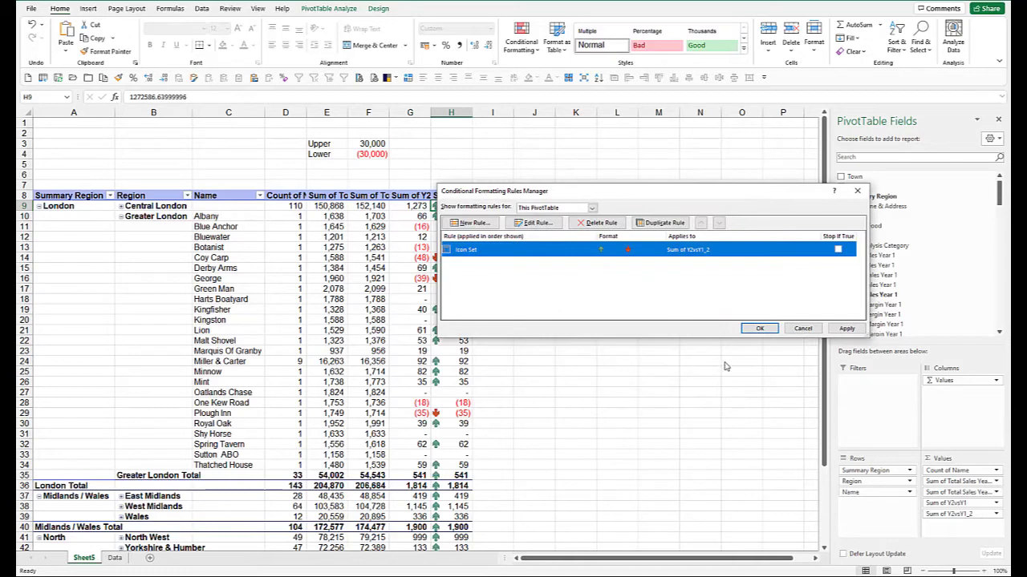
{"action": "left_click", "coordinate": [758, 328]}
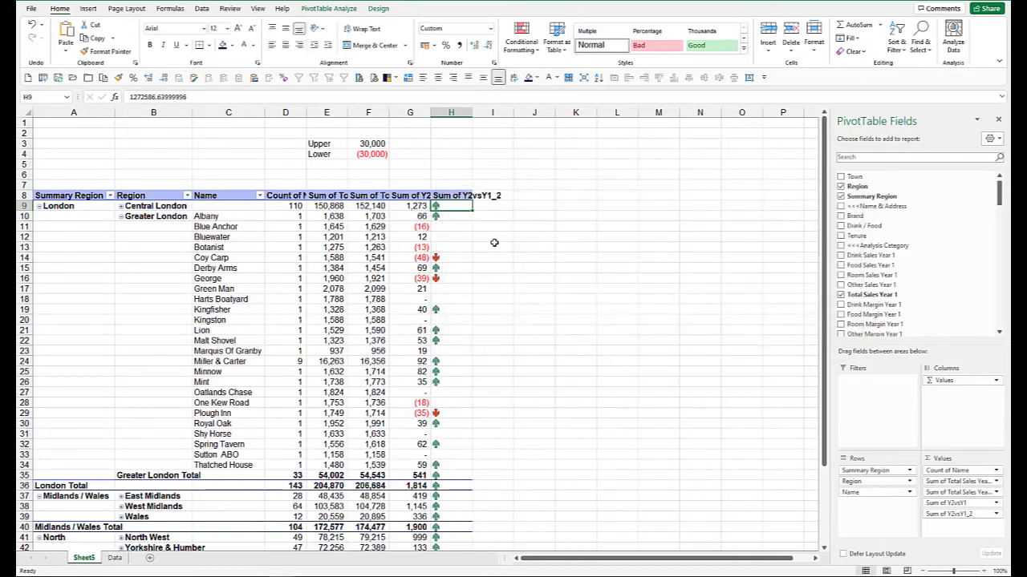
- Centre column H and replace the Sum of Y2vsY1_2 header in H8 with a single space
{"action": "left_click", "coordinate": [451, 113]}
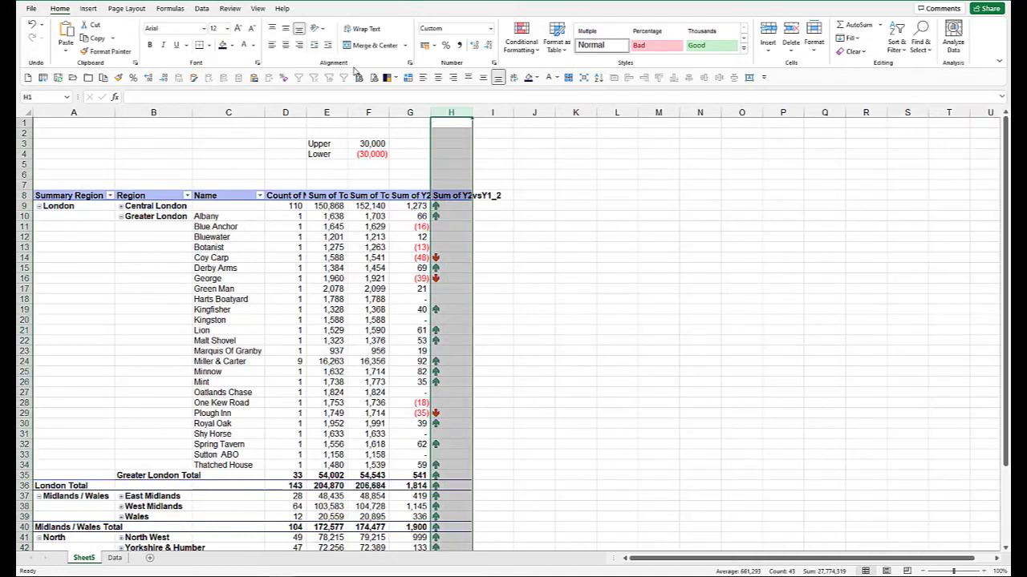
{"action": "left_click", "coordinate": [438, 77]}
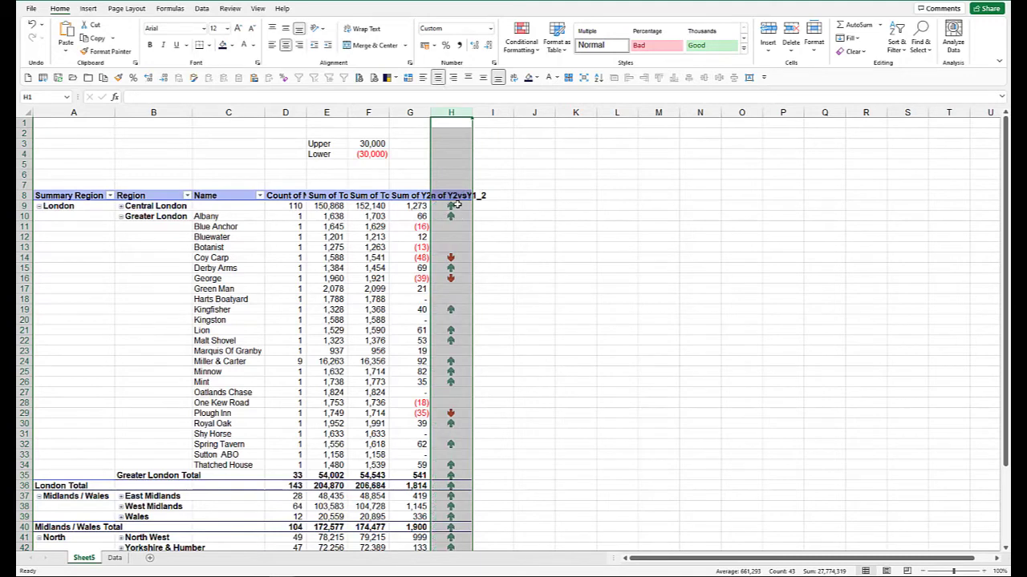
{"action": "left_click", "coordinate": [454, 199]}
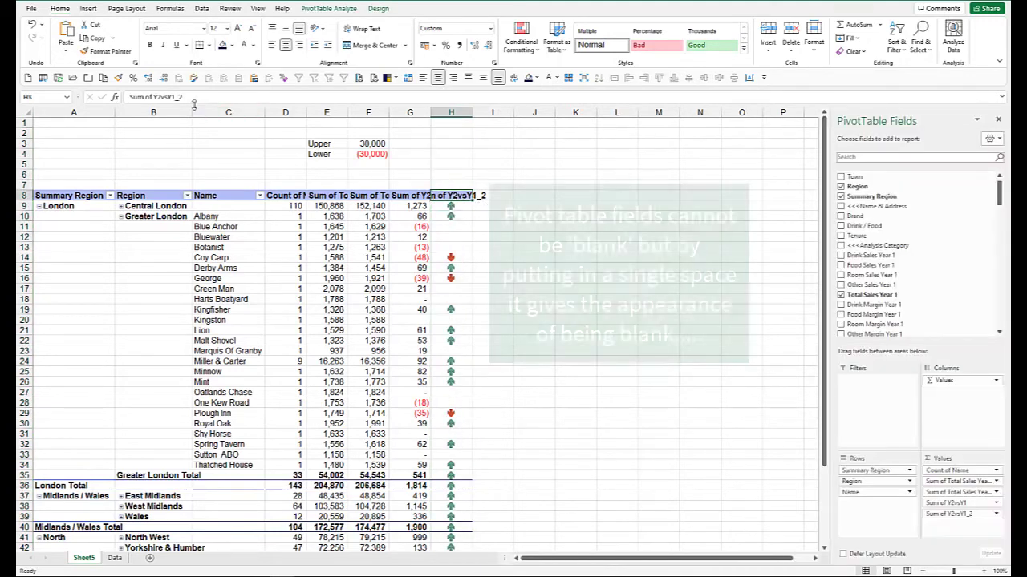
{"action": "left_click_drag", "start_coordinate": [192, 97], "coordinate": [120, 97]}
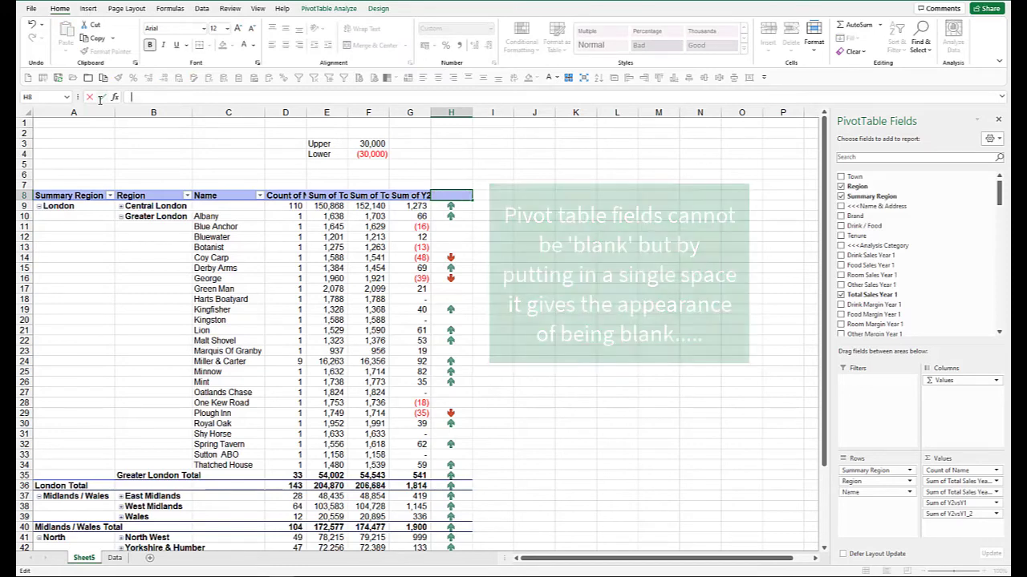
{"action": "left_click", "coordinate": [101, 97]}
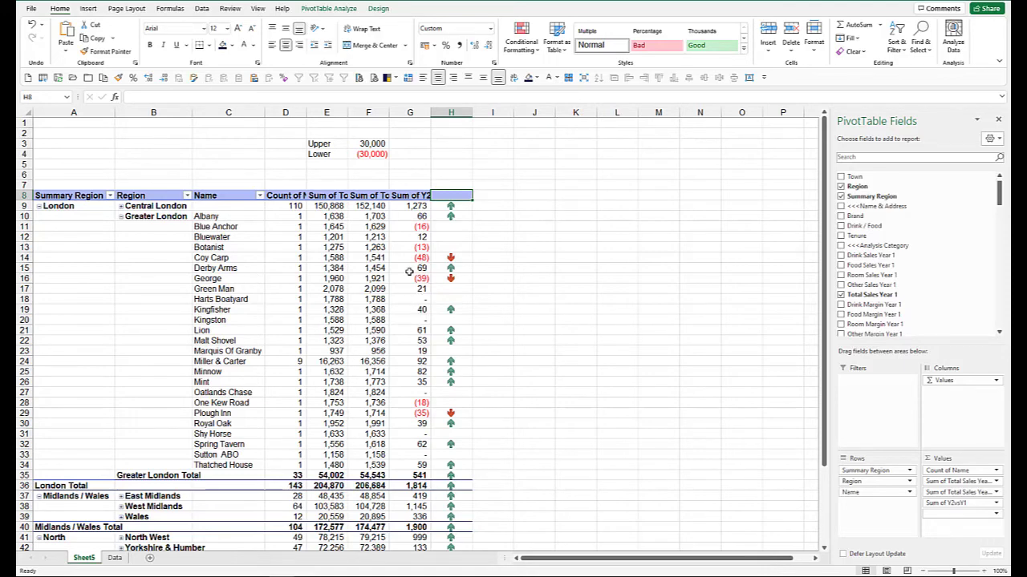
- Try an upper threshold of 75,000 and a lower threshold of 0 for the variance arrows, and undo both changes
{"action": "left_click", "coordinate": [354, 144]}
{"action": "type", "text": "75"}
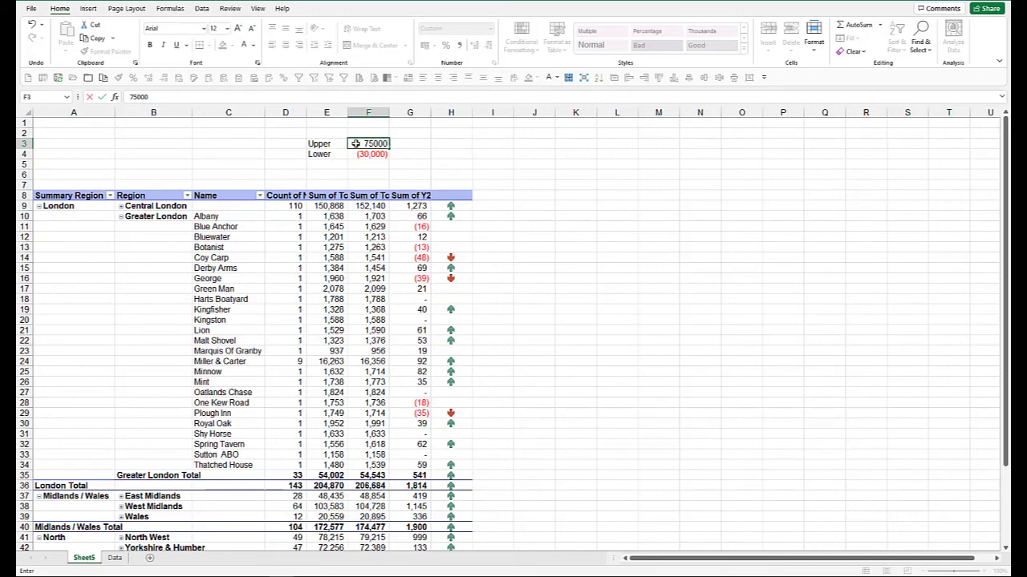
{"action": "type", "text": "000"}
{"action": "key", "text": "ctrl+Return"}
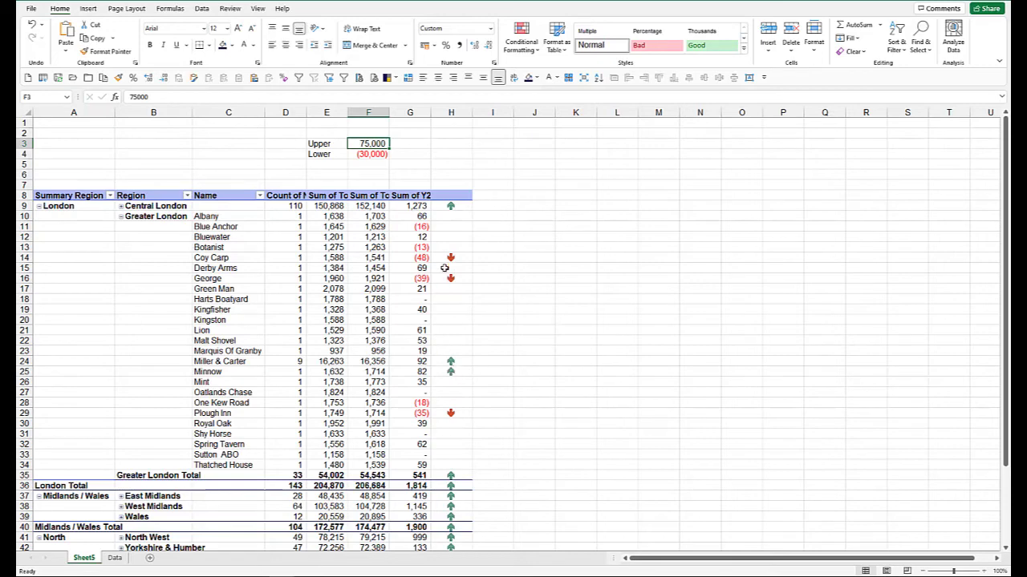
{"action": "left_click", "coordinate": [365, 156]}
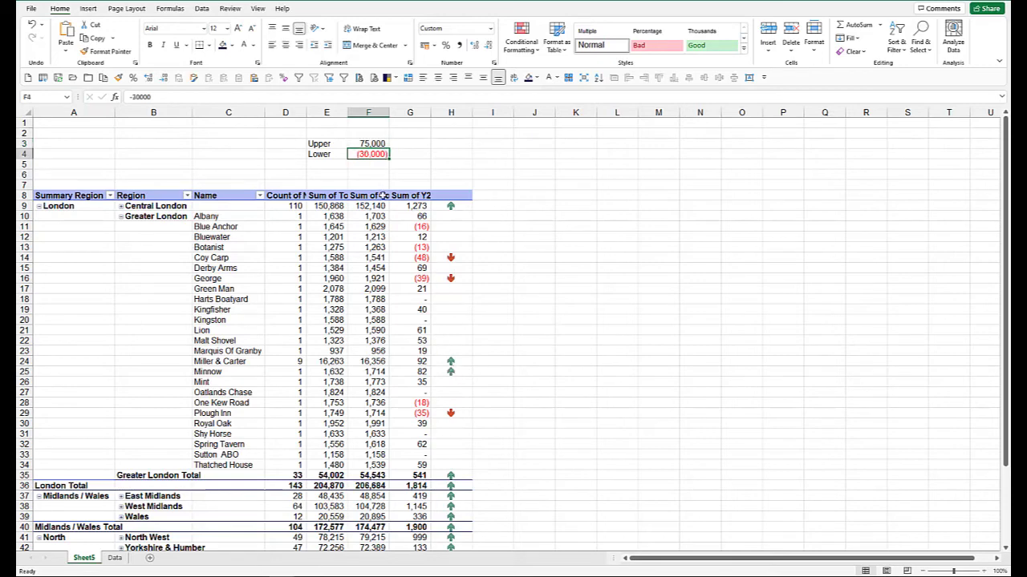
{"action": "type", "text": "0"}
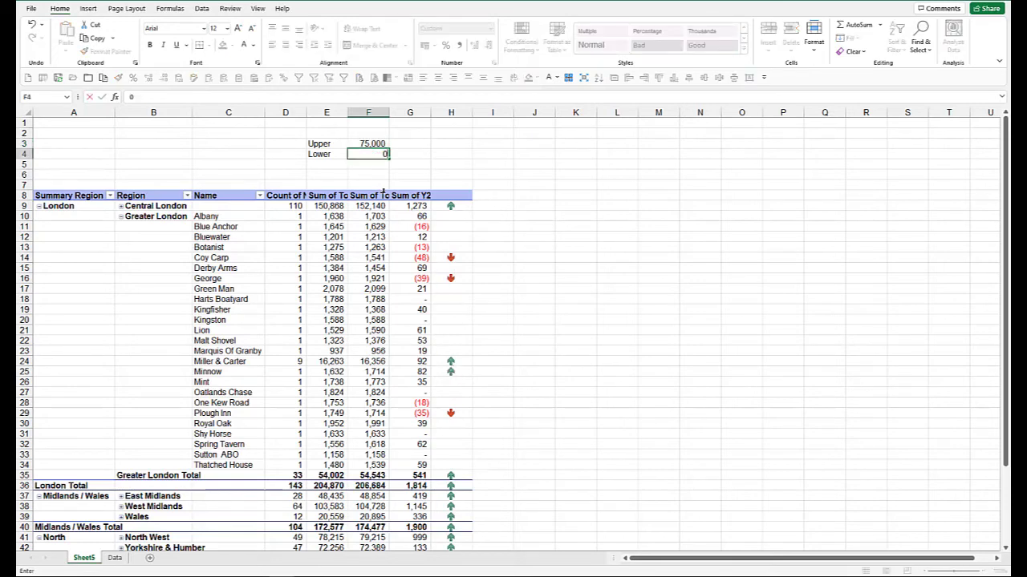
{"action": "key", "text": "ctrl+Return"}
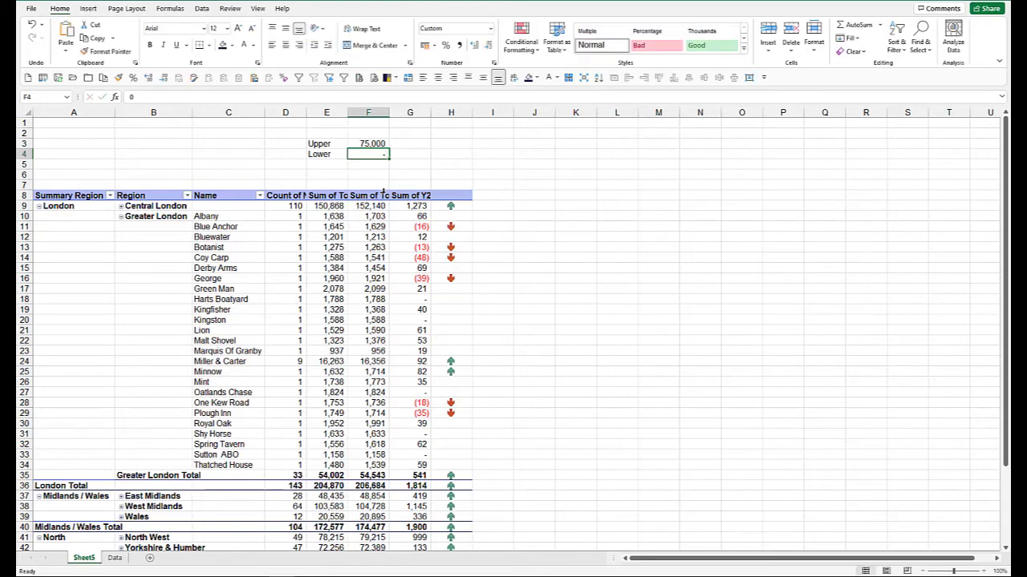
{"action": "key", "text": "ctrl+z"}
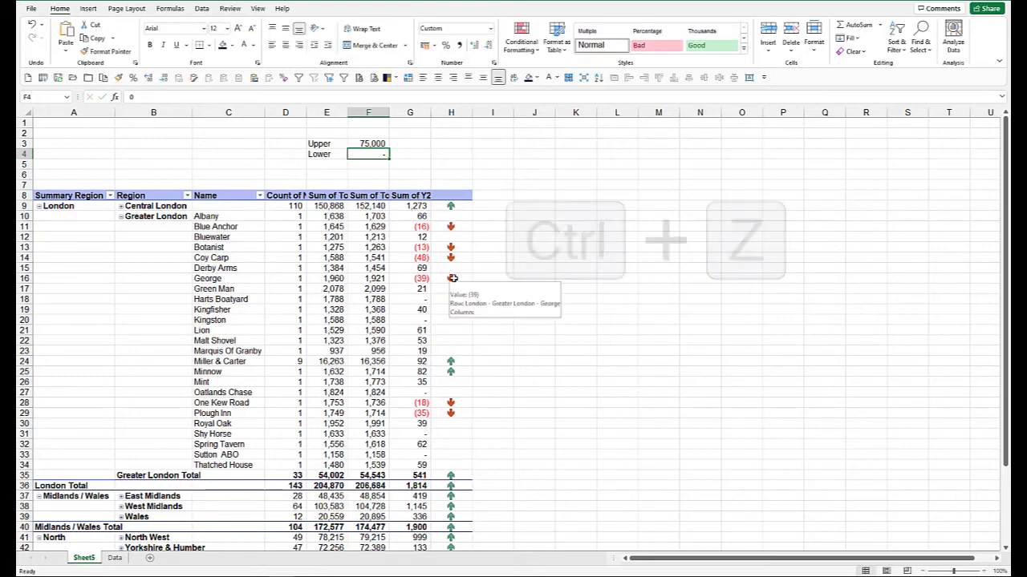
{"action": "key", "text": "ctrl+z"}
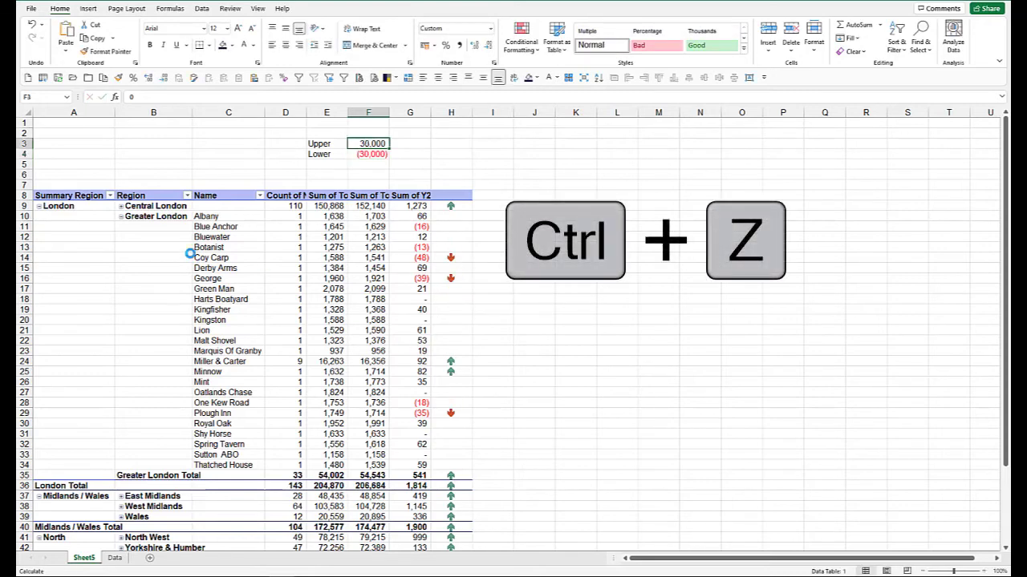
- Collapse the Greater London detail in the pivot table so only its regional summary row shows
{"action": "left_click", "coordinate": [119, 217]}
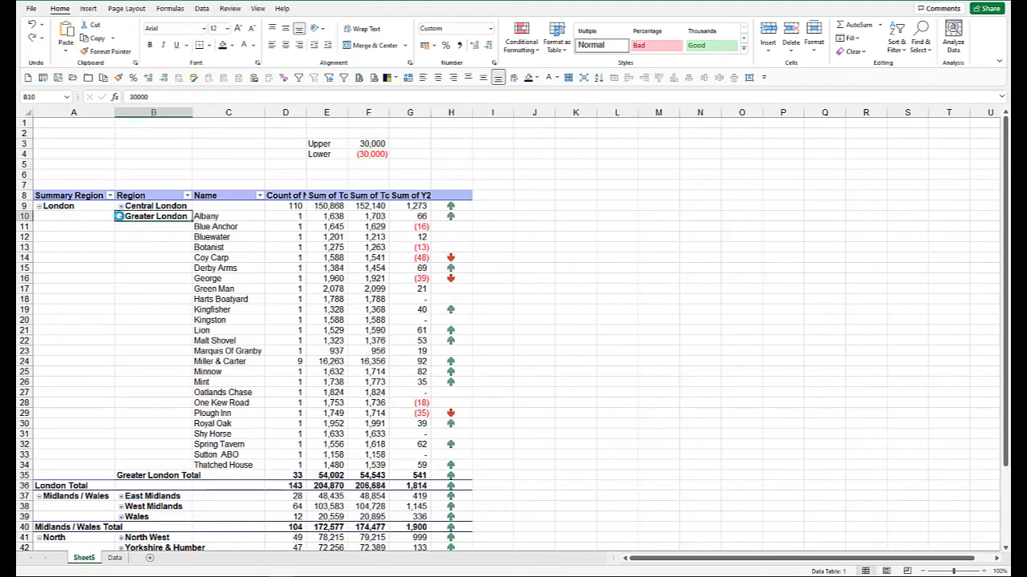
{"action": "left_click", "coordinate": [119, 216]}
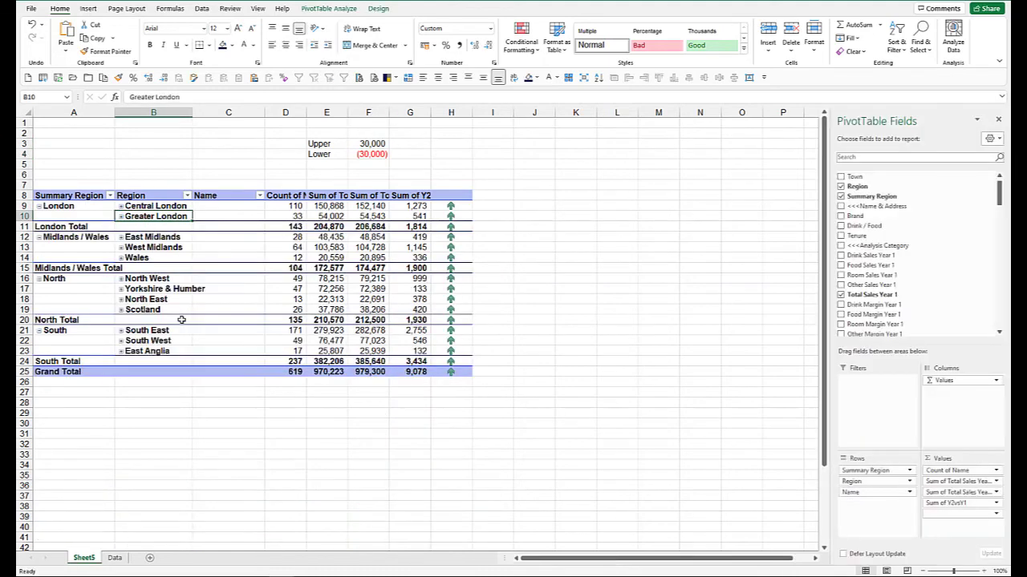
- Expand Yorkshire & Humber to examine the variance arrows for its individual names, and collapse it again
{"action": "left_click", "coordinate": [122, 290]}
{"action": "left_click", "coordinate": [120, 289]}
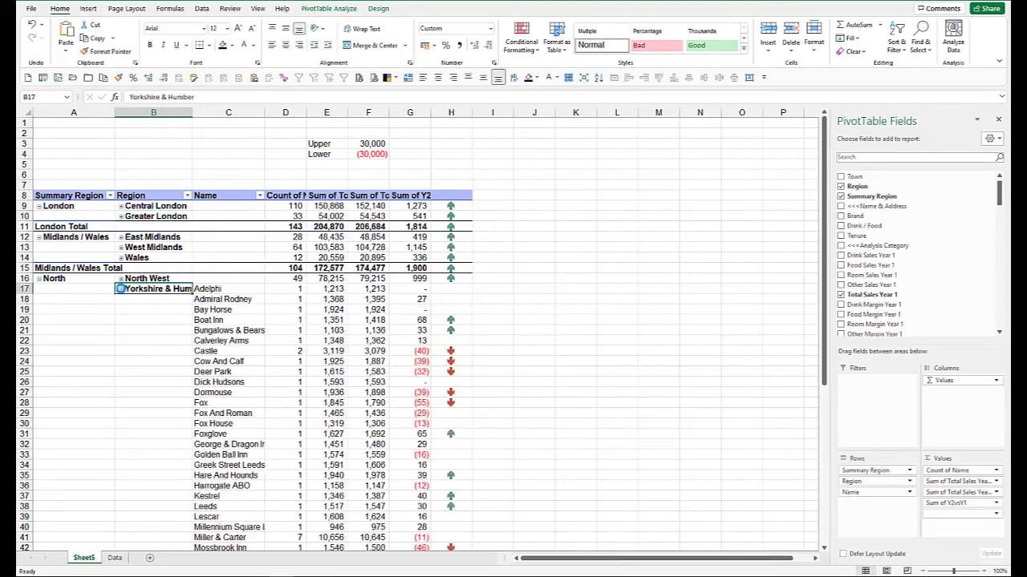
{"action": "scroll", "coordinate": [383, 401], "scroll_direction": "down", "scroll_amount": 4}
{"action": "scroll", "coordinate": [383, 401], "scroll_direction": "down", "scroll_amount": 2}
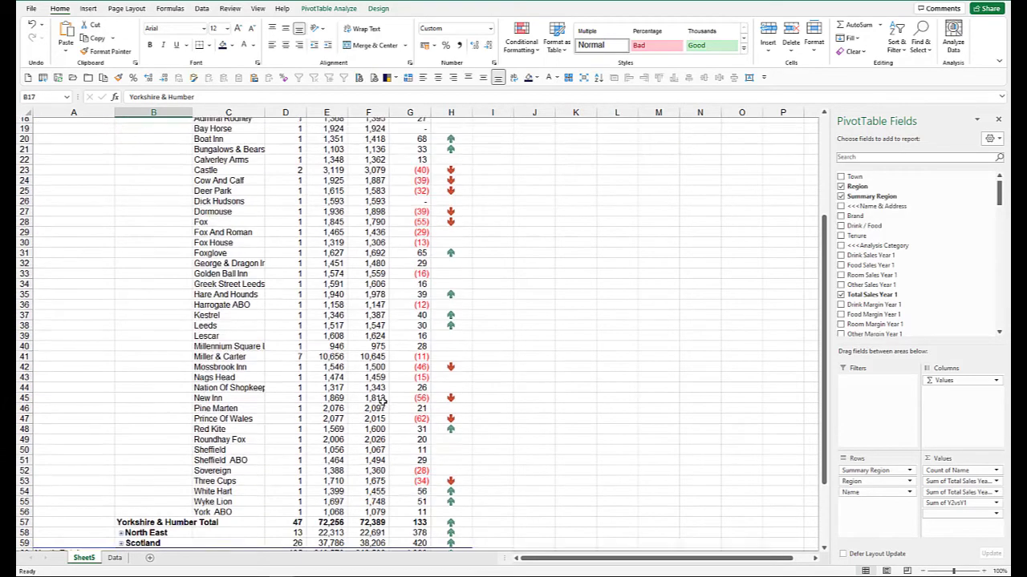
{"action": "scroll", "coordinate": [181, 322], "scroll_direction": "up", "scroll_amount": 6}
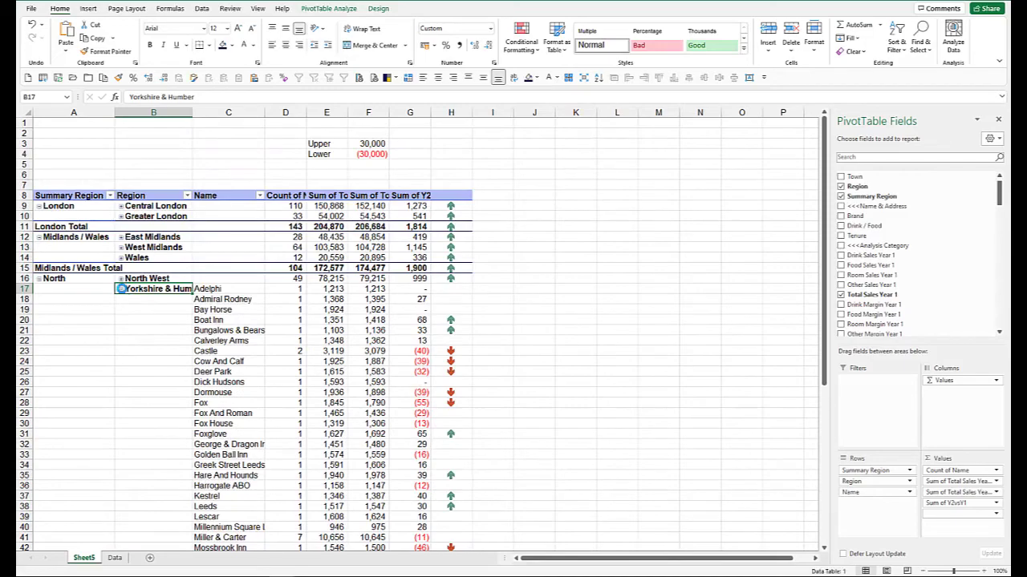
{"action": "left_click", "coordinate": [121, 288]}
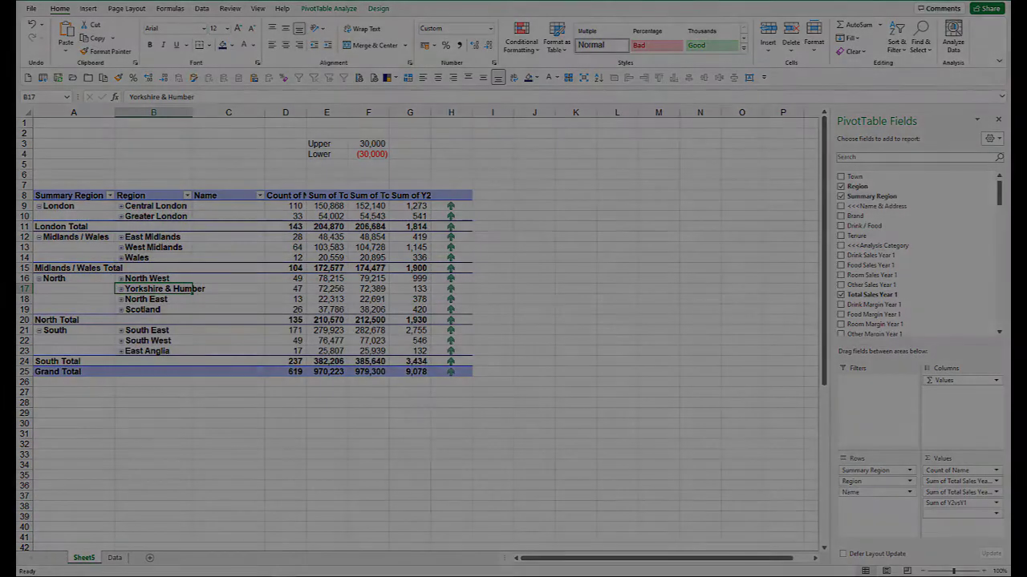